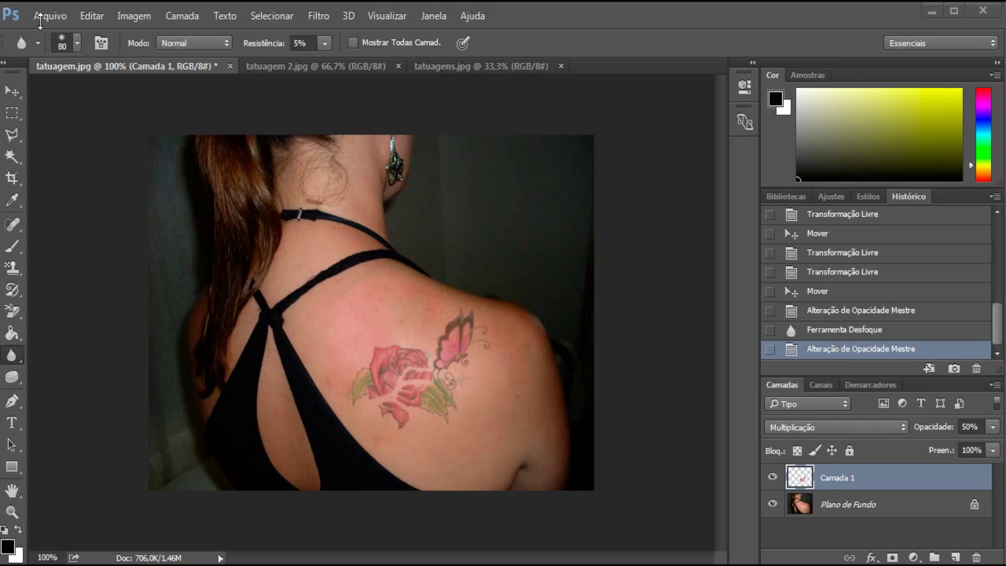
Open the Arquivo menu and highlight the Abrir command.
{"action": "key", "text": "alt+a"}
{"action": "key", "text": "Down"}
Open Dentes amarelos.png without a colour profile, leaving it as is, and zoom to 200%.
{"action": "key", "text": "Return"}
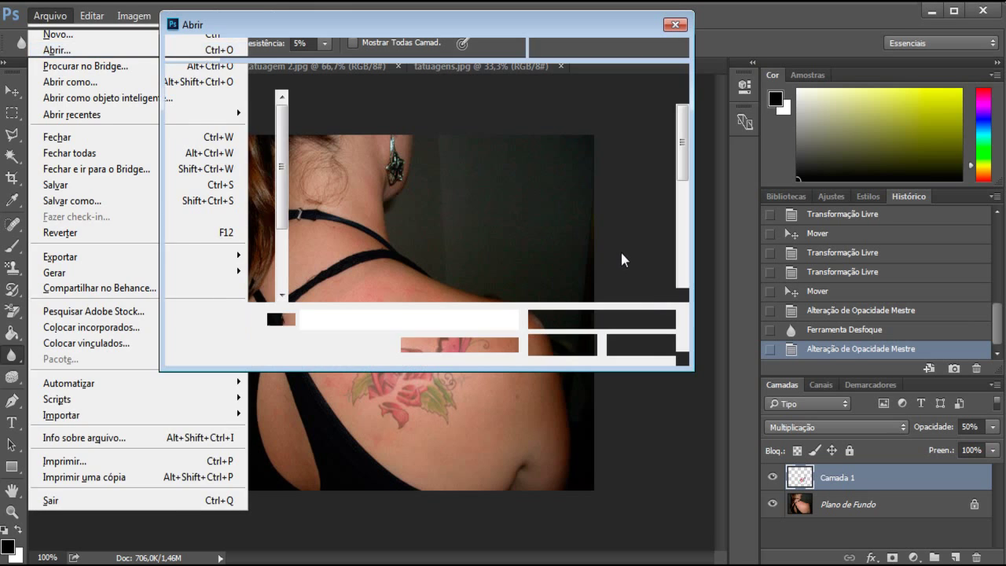
{"action": "mouse_move", "coordinate": [682, 158]}
{"action": "left_mouse_down"}
{"action": "mouse_move", "coordinate": [682, 223]}
{"action": "mouse_move", "coordinate": [679, 177]}
{"action": "left_mouse_up"}
{"action": "left_click", "coordinate": [517, 220]}
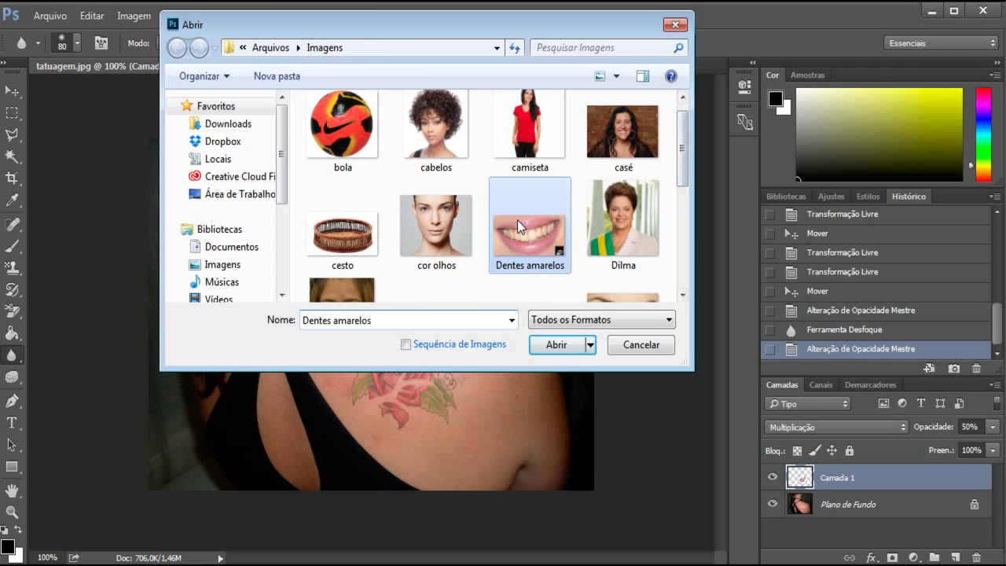
{"action": "key", "text": "Escape"}
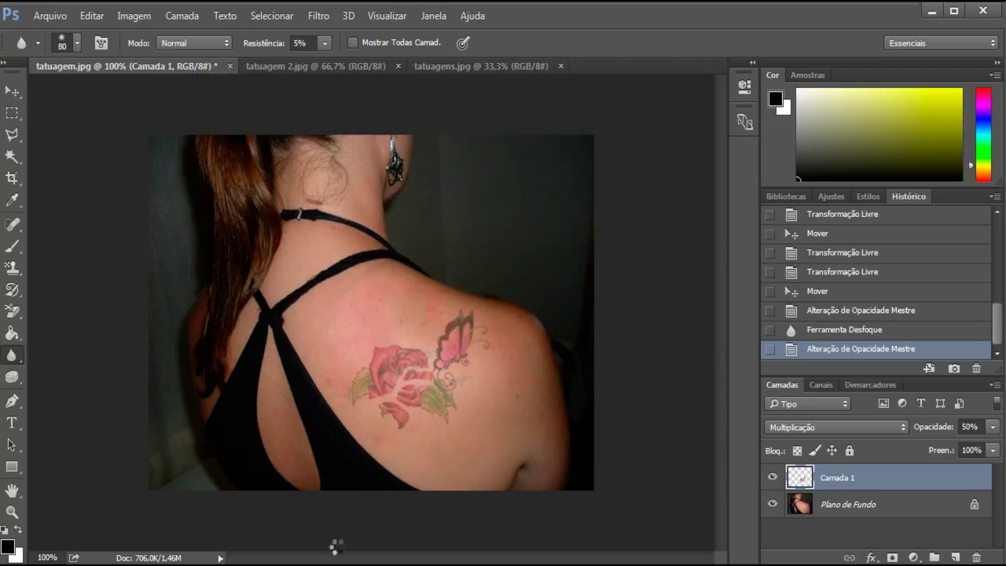
{"action": "key", "text": "i"}
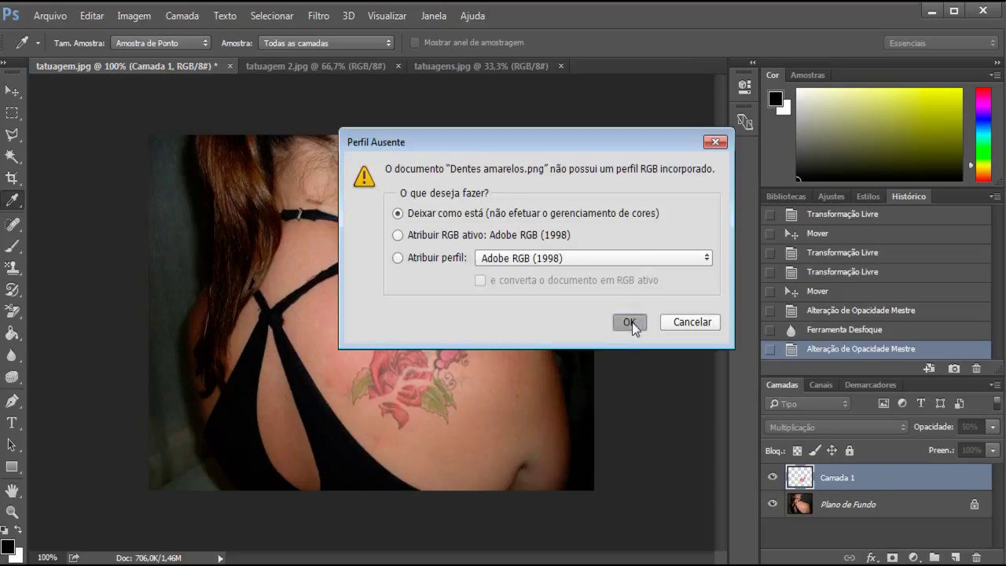
{"action": "left_click", "coordinate": [630, 322]}
{"action": "key", "text": "ctrl+plus"}
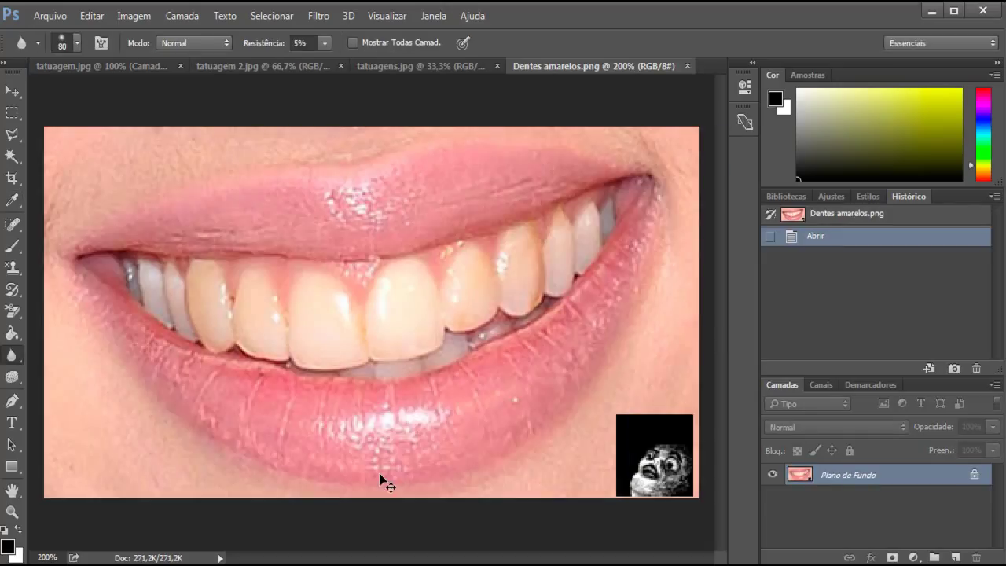
Convert the locked Plano de Fundo background into the editable layer Camada 0.
{"action": "double_click", "coordinate": [843, 486]}
{"action": "key", "text": "Return"}
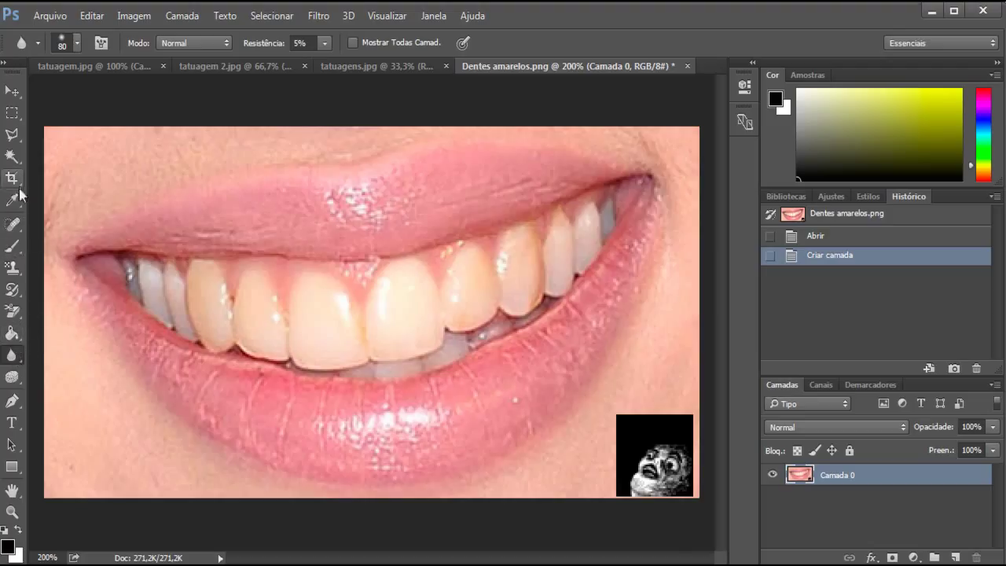
{"action": "left_click", "coordinate": [12, 223]}
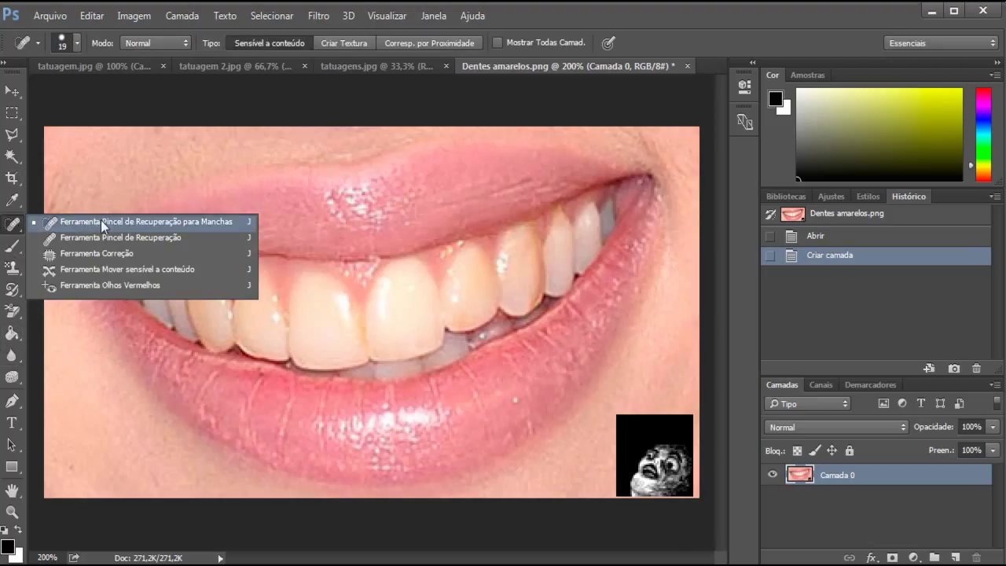
{"action": "left_click", "coordinate": [100, 221]}
Spot-heal away the black inset picture in the lower-right corner, then zoom to 100%.
{"action": "mouse_move", "coordinate": [625, 409]}
{"action": "left_mouse_down"}
{"action": "mouse_move", "coordinate": [695, 424]}
{"action": "mouse_move", "coordinate": [642, 461]}
{"action": "left_mouse_up"}
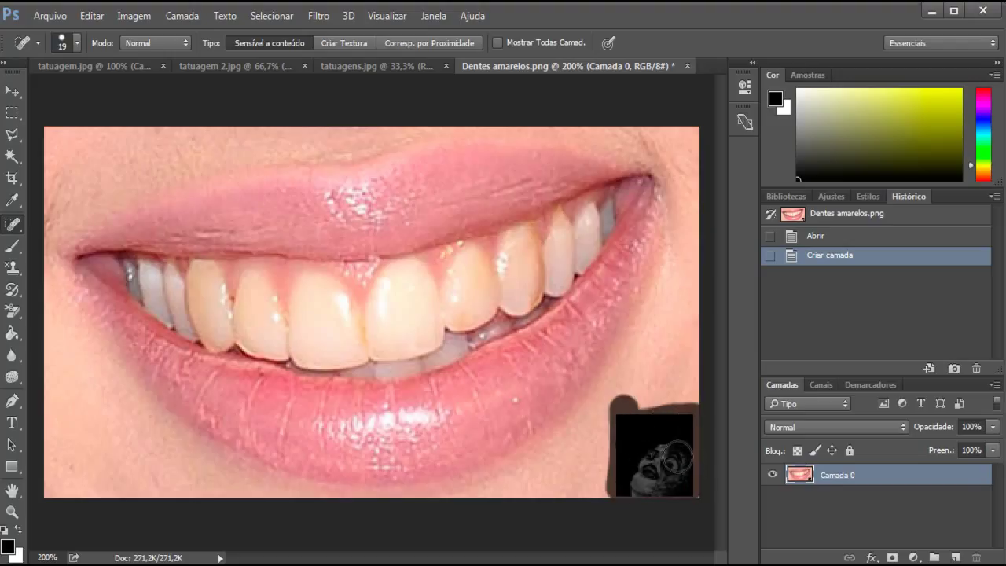
{"action": "left_click_drag", "start_coordinate": [652, 464], "coordinate": [674, 484]}
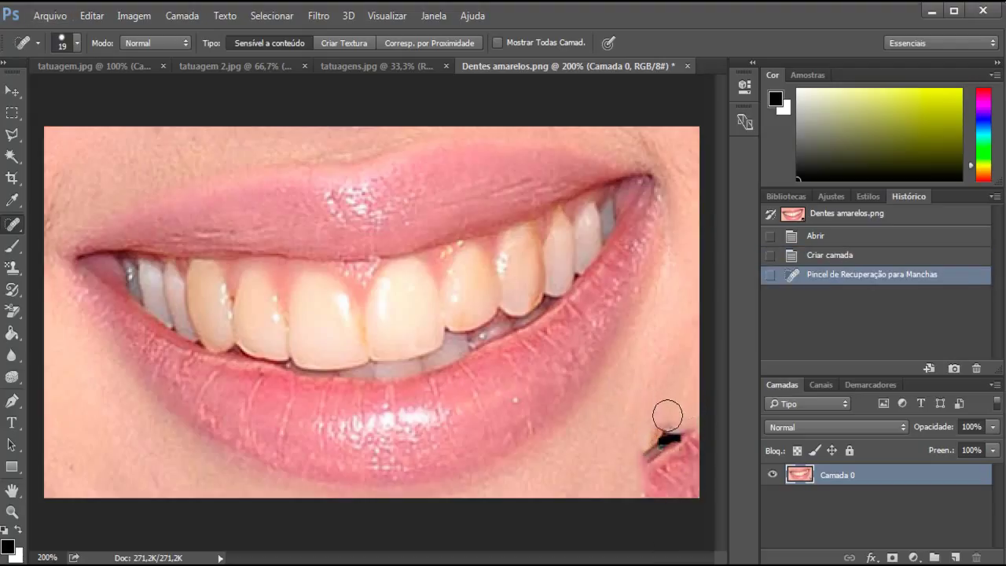
{"action": "left_click", "coordinate": [663, 413]}
{"action": "left_click_drag", "start_coordinate": [669, 427], "coordinate": [651, 452]}
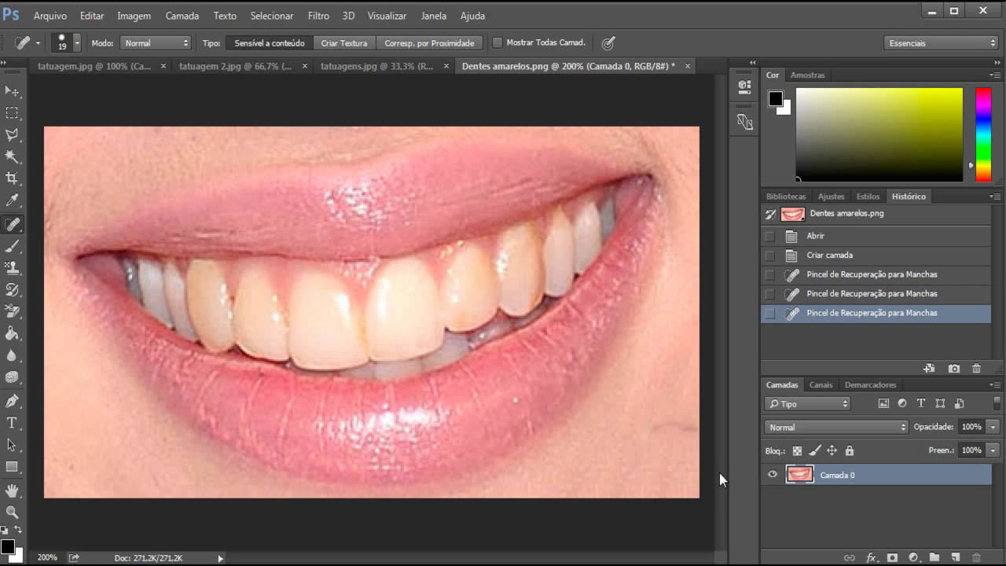
{"action": "left_click_drag", "start_coordinate": [691, 431], "coordinate": [635, 494]}
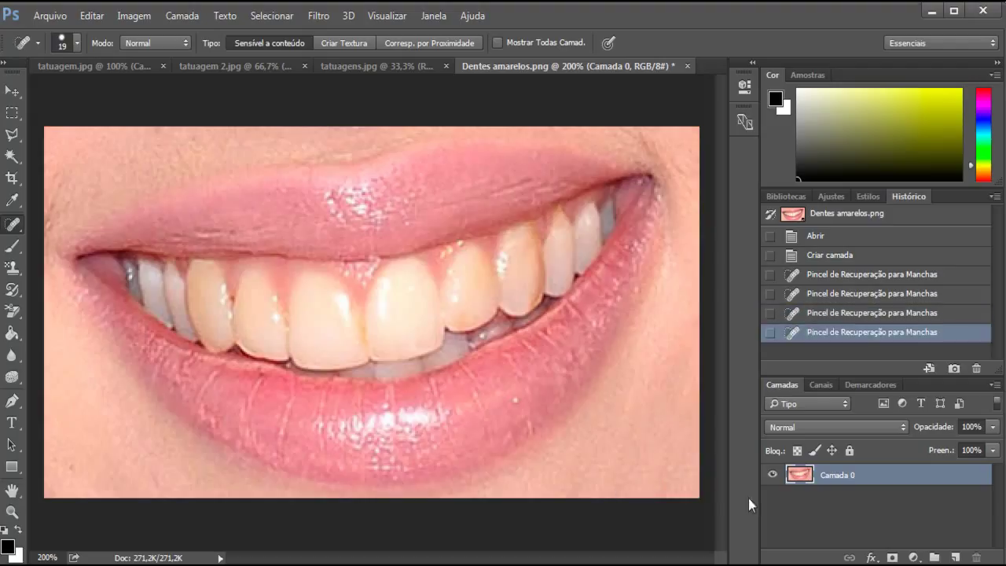
{"action": "key", "text": "ctrl+minus"}
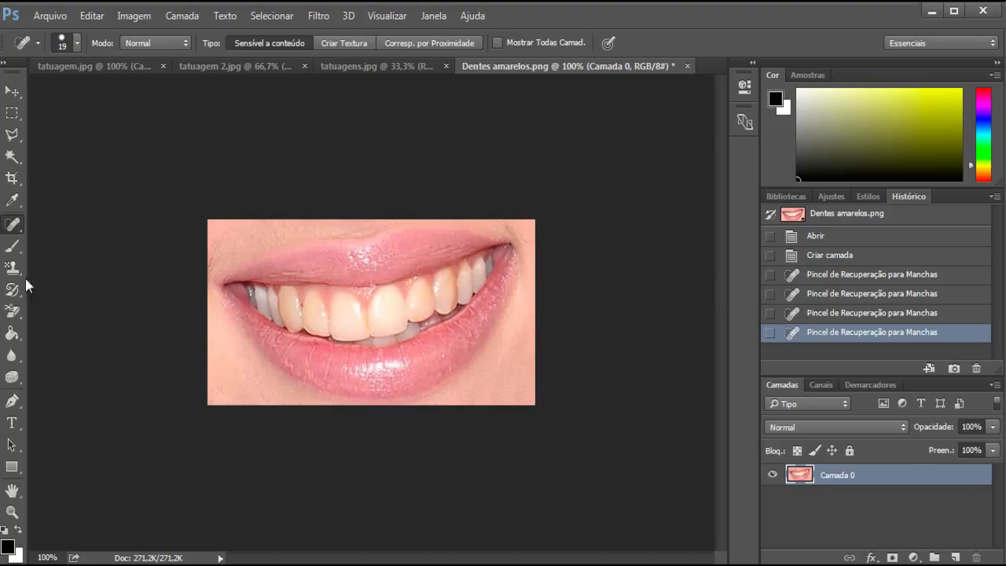
Start a Polygonal Lasso outline at 200% along the lower edge of the teeth.
{"action": "right_click", "coordinate": [12, 134]}
{"action": "left_click", "coordinate": [70, 153]}
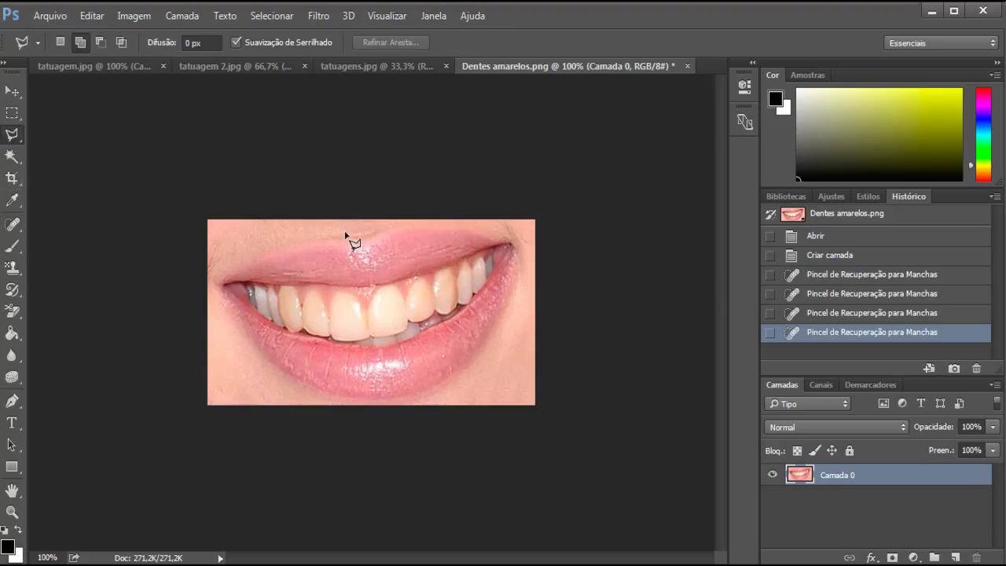
{"action": "key", "text": "ctrl+plus"}
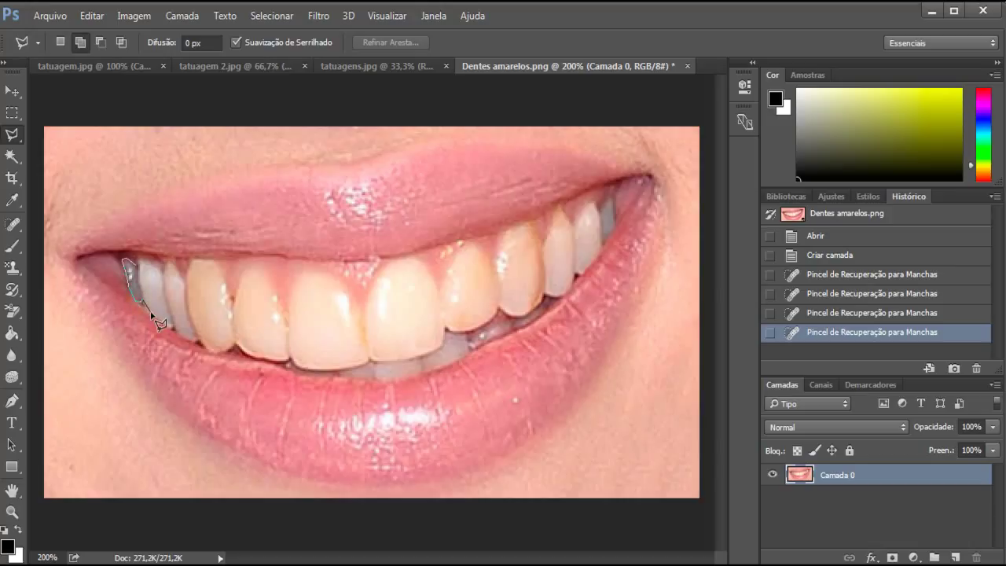
{"action": "left_click", "coordinate": [191, 345]}
{"action": "left_click", "coordinate": [233, 349]}
{"action": "left_click", "coordinate": [256, 357]}
{"action": "left_click", "coordinate": [293, 364]}
{"action": "left_click", "coordinate": [445, 328]}
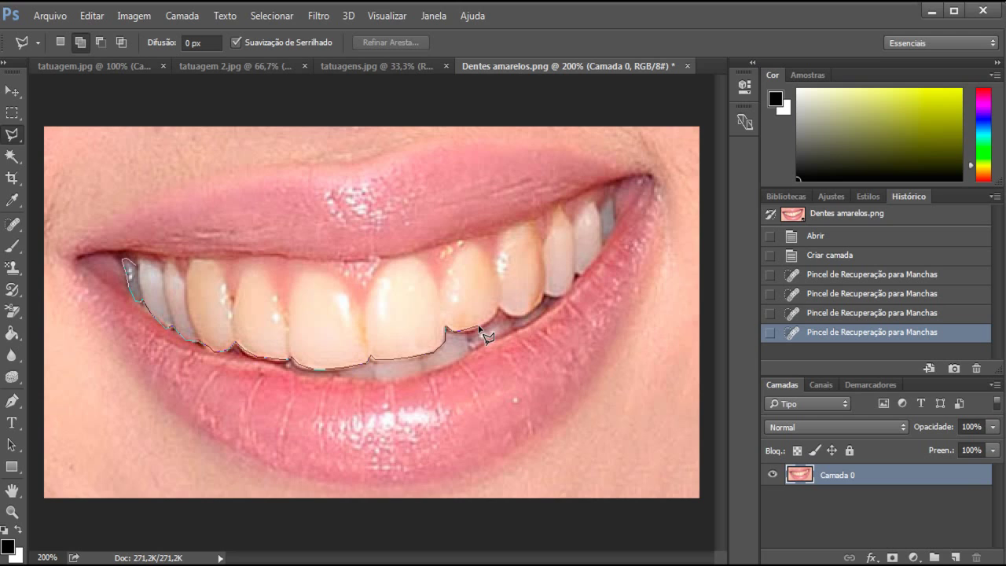
{"action": "key", "text": "BackSpace"}
{"action": "key", "text": "BackSpace"}
{"action": "key", "text": "BackSpace"}
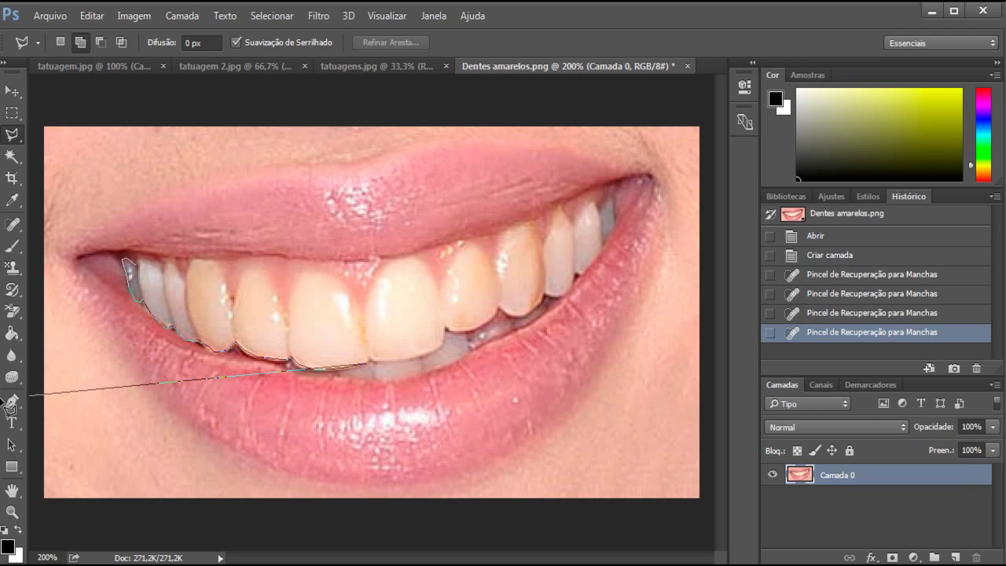
{"action": "key", "text": "BackSpace"}
{"action": "key", "text": "BackSpace"}
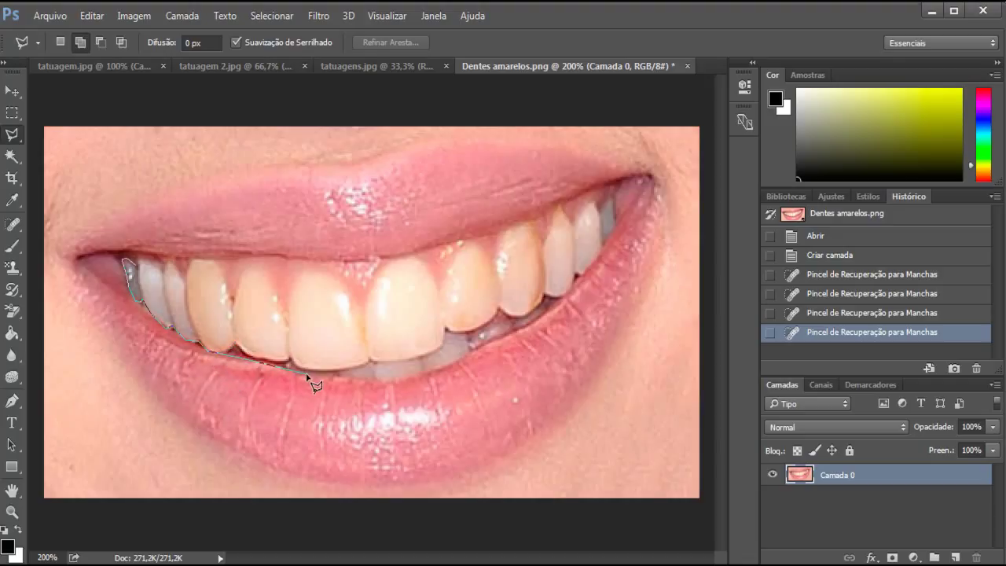
Trace the outline along the lower teeth, up the right side and across the gum line.
{"action": "left_click", "coordinate": [360, 380]}
{"action": "left_click", "coordinate": [418, 376]}
{"action": "left_click", "coordinate": [481, 357]}
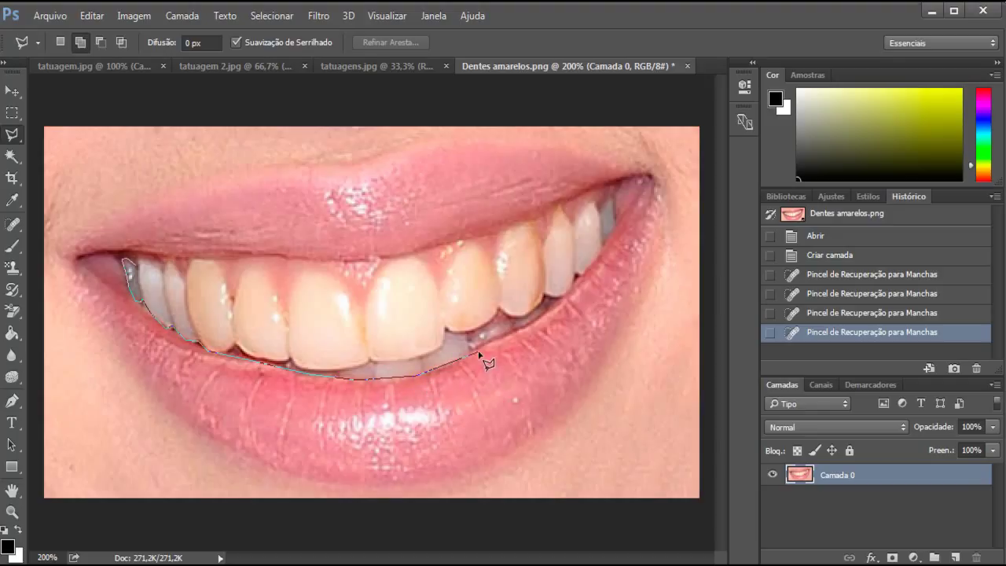
{"action": "left_click", "coordinate": [567, 307]}
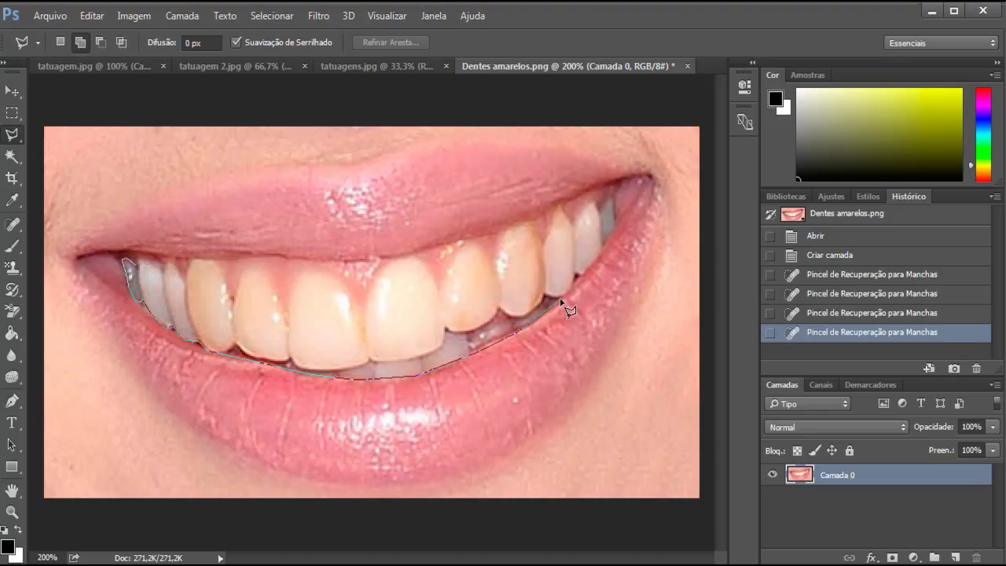
{"action": "left_click", "coordinate": [598, 262]}
{"action": "left_click", "coordinate": [612, 200]}
{"action": "left_click", "coordinate": [595, 203]}
{"action": "left_click", "coordinate": [561, 206]}
{"action": "left_click", "coordinate": [506, 232]}
{"action": "left_click", "coordinate": [493, 254]}
{"action": "left_click", "coordinate": [465, 239]}
{"action": "left_click", "coordinate": [441, 286]}
Continue the outline over the front and left teeth and close it into a selection.
{"action": "left_click", "coordinate": [416, 256]}
{"action": "left_click", "coordinate": [394, 258]}
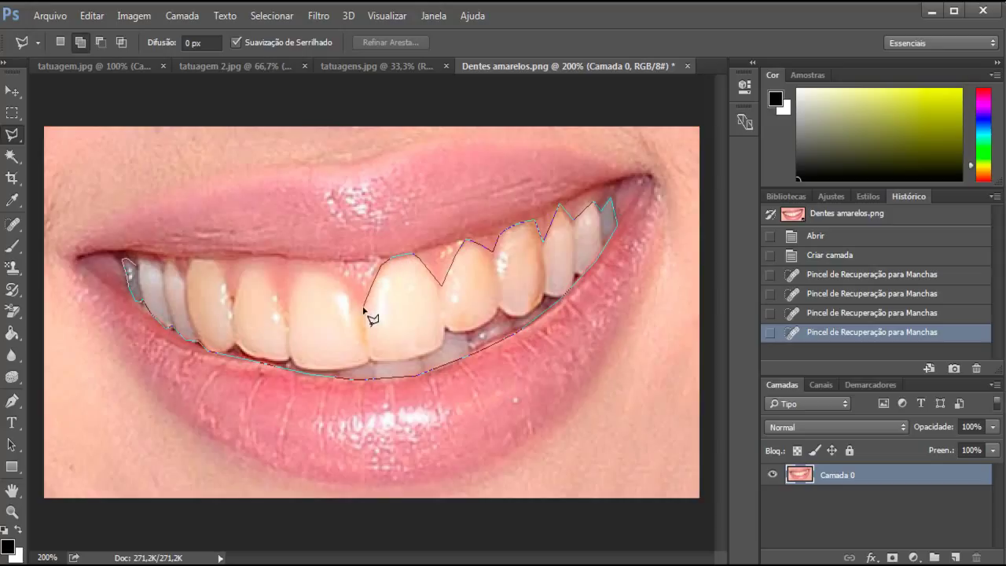
{"action": "left_click", "coordinate": [363, 306]}
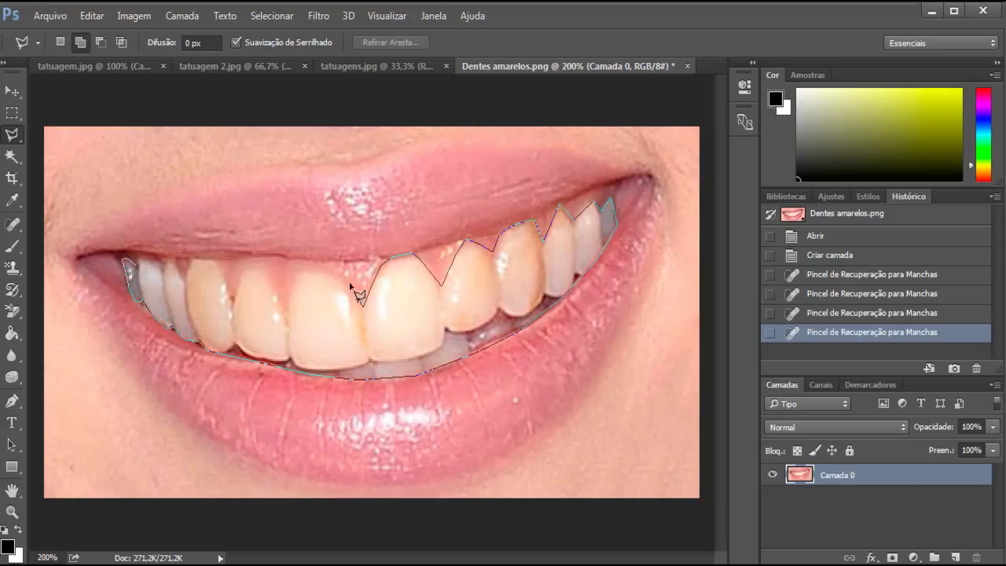
{"action": "left_click", "coordinate": [313, 270]}
{"action": "left_click_drag", "start_coordinate": [298, 277], "coordinate": [286, 308]}
{"action": "left_click", "coordinate": [286, 309]}
{"action": "left_click", "coordinate": [249, 273]}
{"action": "left_click", "coordinate": [234, 309]}
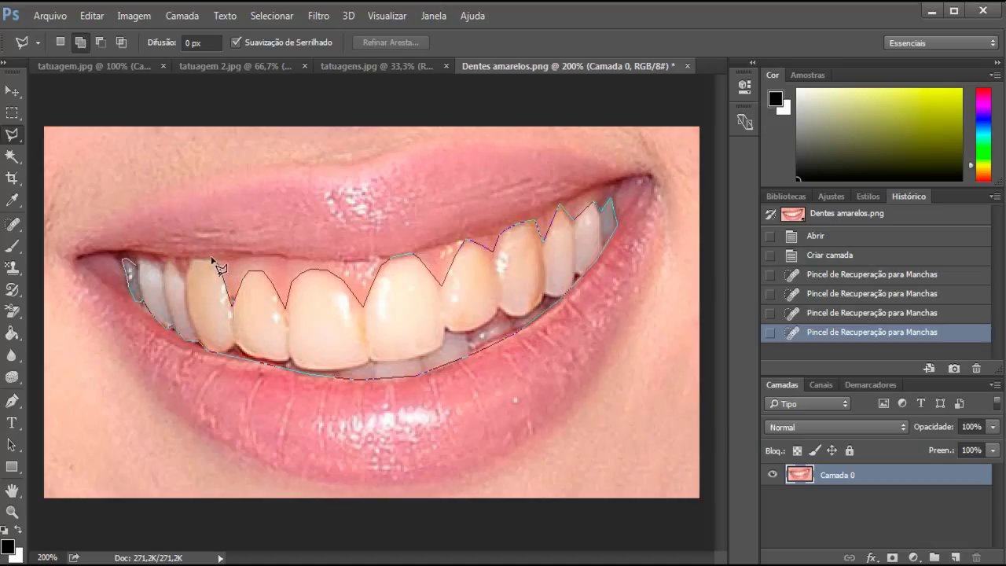
{"action": "left_click", "coordinate": [211, 258]}
{"action": "left_click", "coordinate": [192, 260]}
{"action": "left_click", "coordinate": [133, 268]}
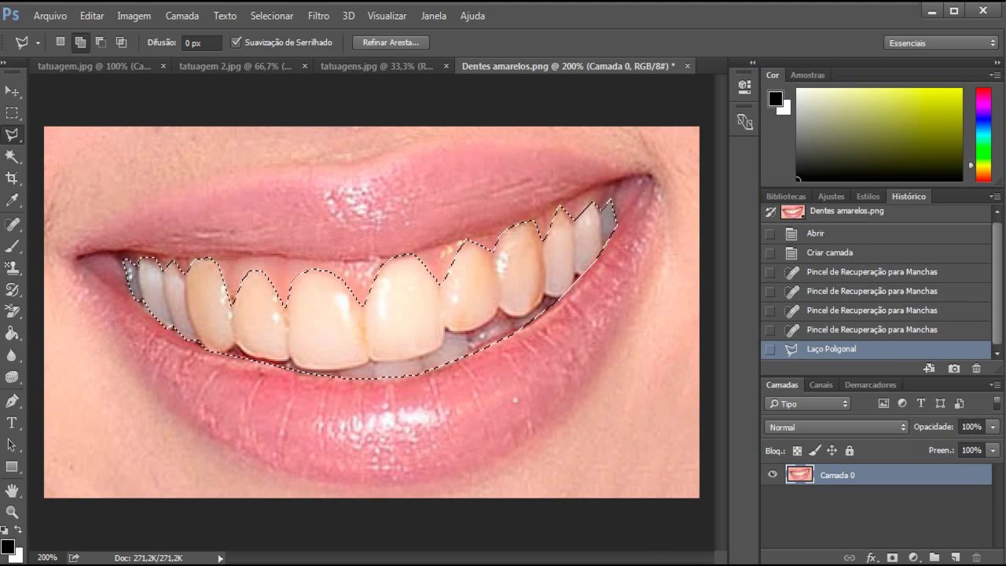
Feather the teeth selection by 2 px.
{"action": "left_click", "coordinate": [198, 43]}
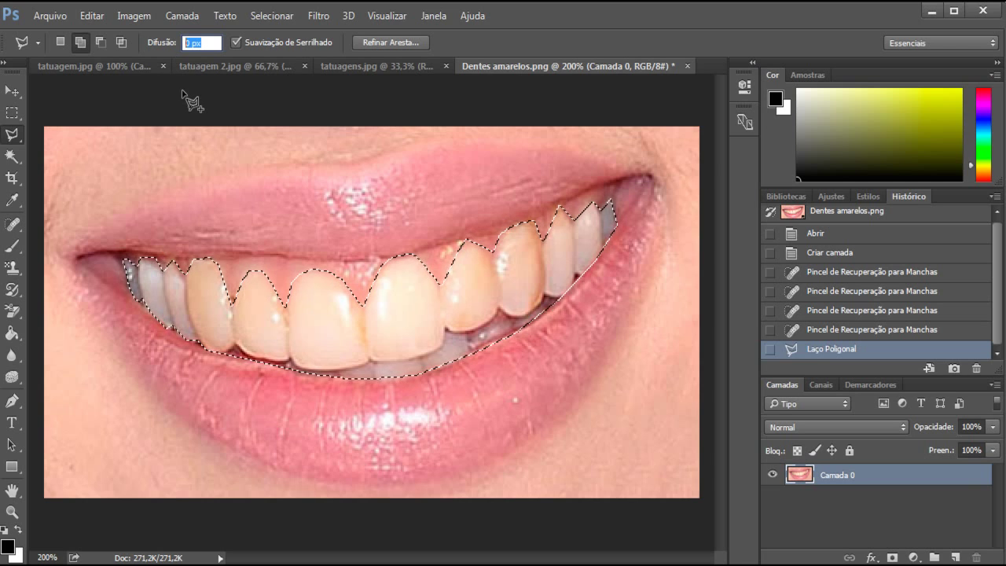
{"action": "type", "text": "2"}
{"action": "key", "text": "Return"}
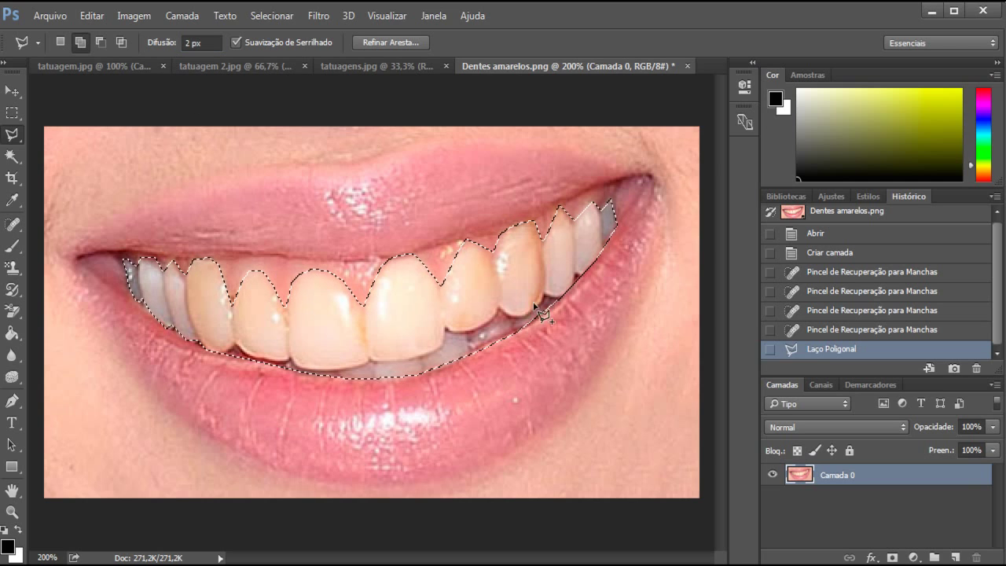
Copy the teeth onto new layer Camada 1, toggling Camada 0's visibility to check it.
{"action": "key", "text": "ctrl+j"}
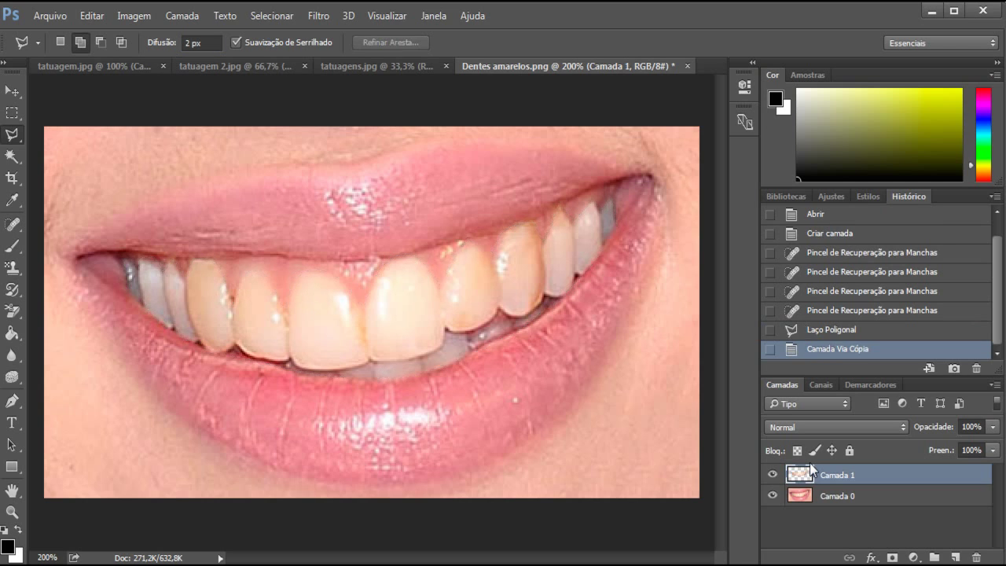
{"action": "left_click", "coordinate": [774, 496]}
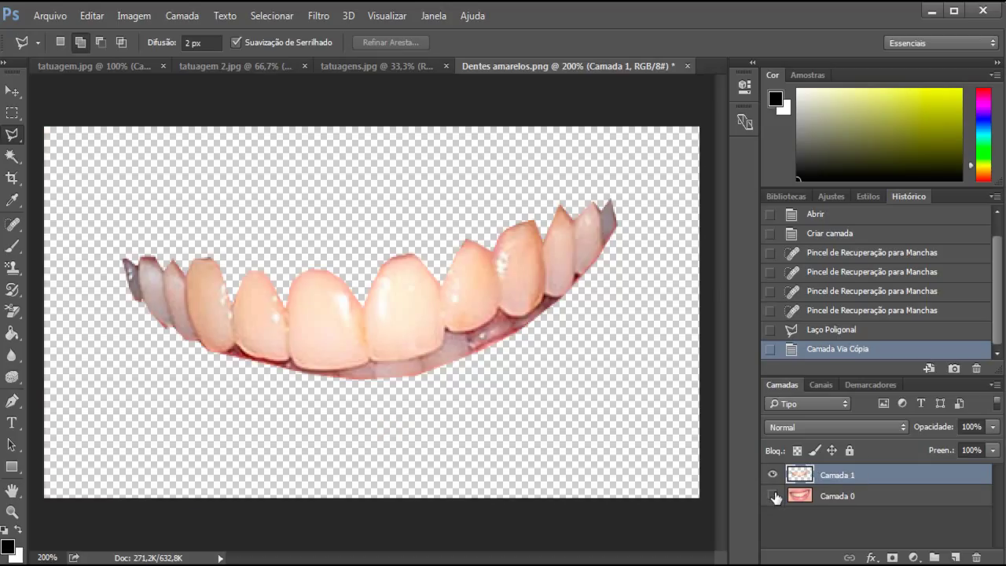
{"action": "left_click", "coordinate": [774, 495]}
{"action": "left_click", "coordinate": [774, 496]}
{"action": "left_click", "coordinate": [773, 496]}
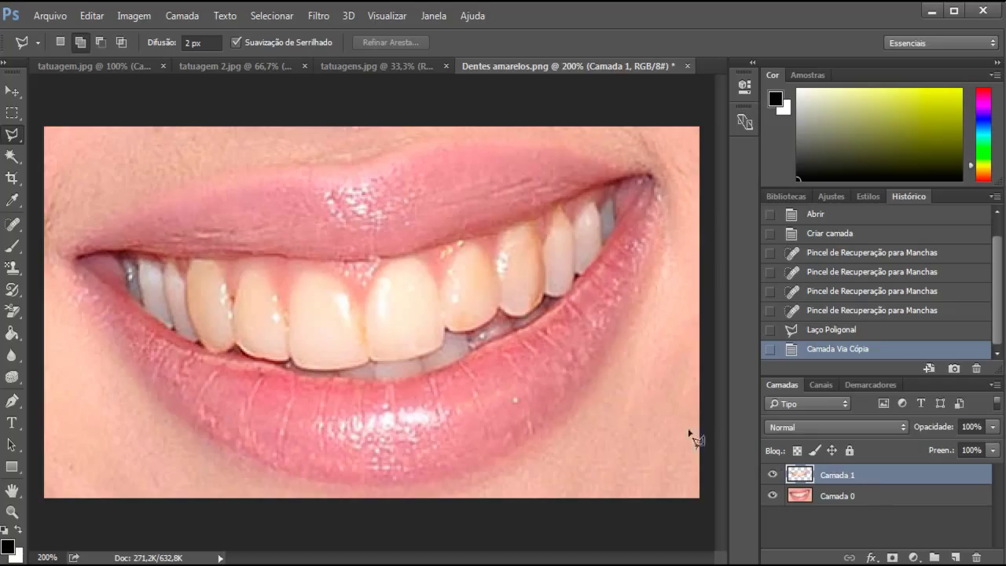
Open Selective Color on the teeth layer with Amarelos as the colour range.
{"action": "left_click", "coordinate": [132, 21]}
{"action": "mouse_move", "coordinate": [224, 58]}
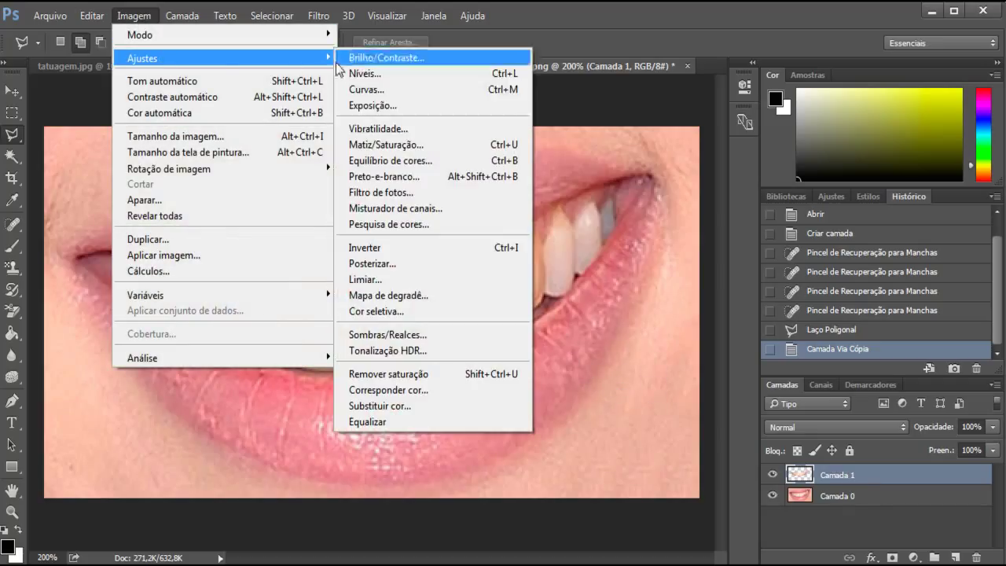
{"action": "left_click", "coordinate": [415, 313]}
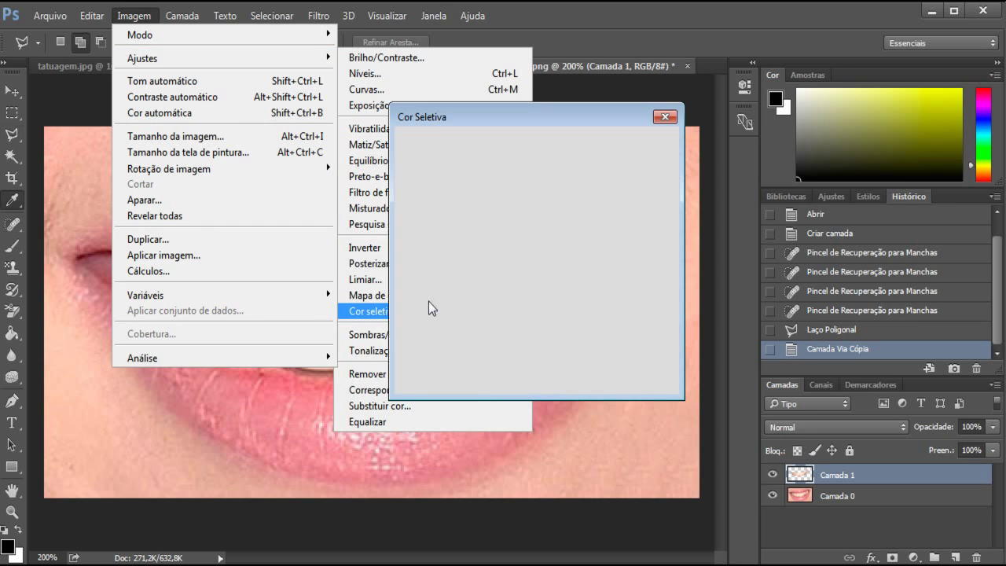
{"action": "mouse_move", "coordinate": [441, 117]}
{"action": "left_mouse_down"}
{"action": "mouse_move", "coordinate": [563, 122]}
{"action": "mouse_move", "coordinate": [538, 149]}
{"action": "left_mouse_up"}
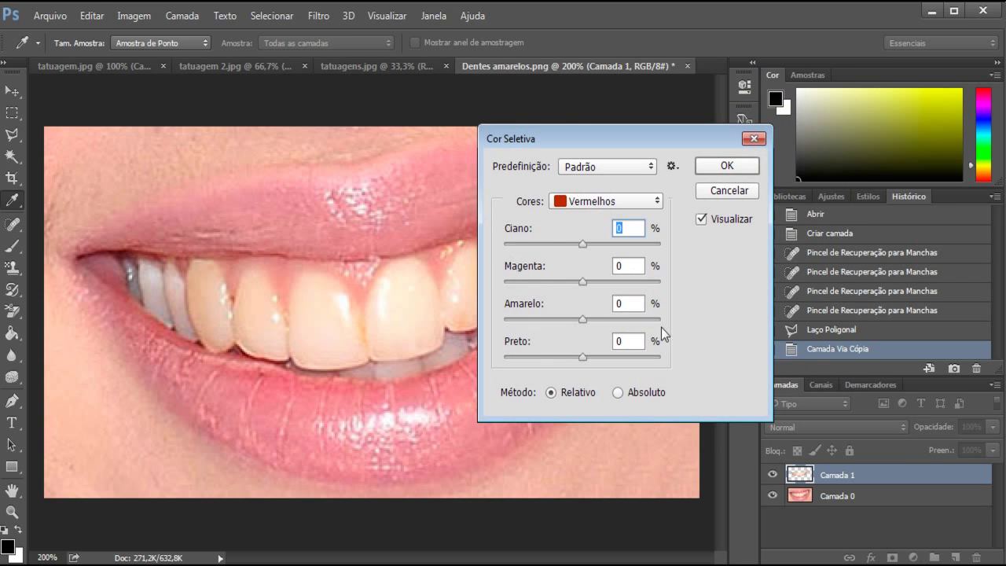
{"action": "left_click", "coordinate": [594, 204]}
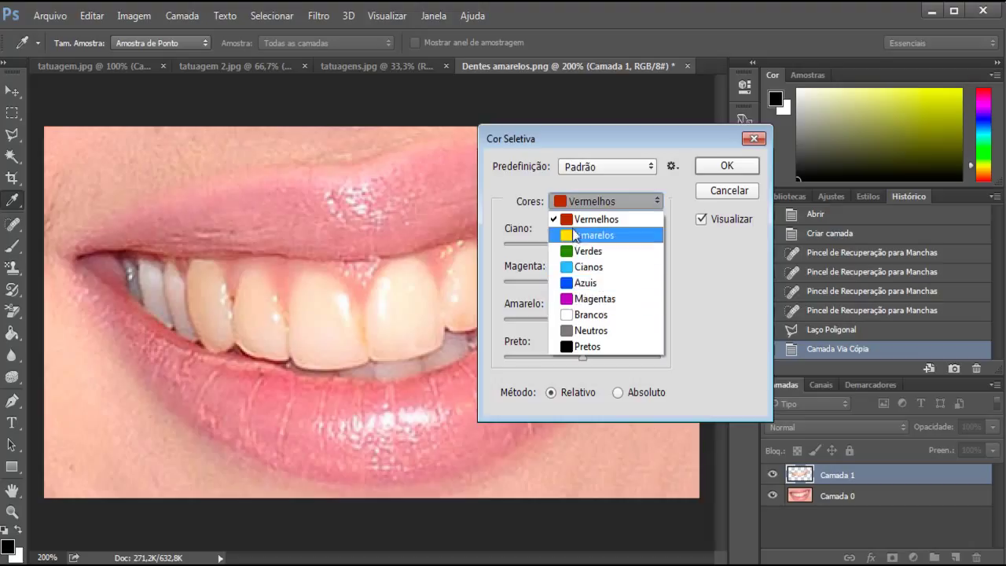
{"action": "left_click", "coordinate": [586, 234]}
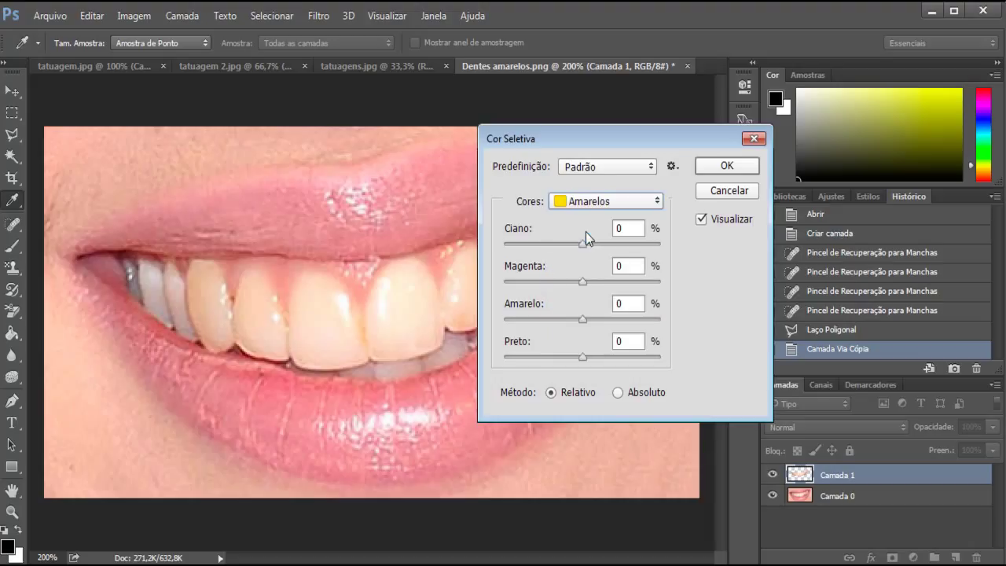
{"action": "left_click", "coordinate": [603, 168]}
{"action": "left_click", "coordinate": [604, 167]}
{"action": "left_click", "coordinate": [673, 168]}
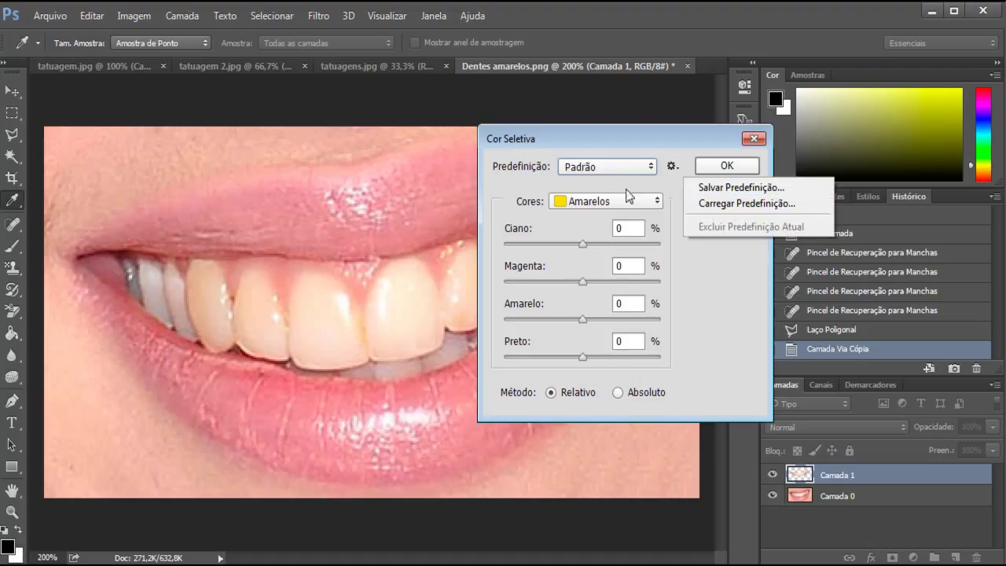
{"action": "left_click_drag", "start_coordinate": [591, 146], "coordinate": [629, 145]}
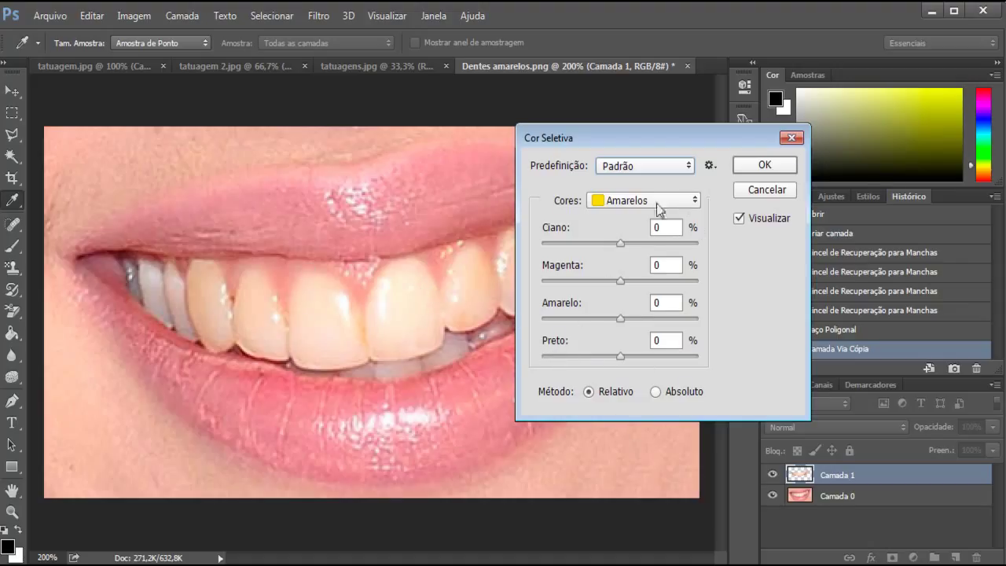
{"action": "left_click", "coordinate": [710, 168]}
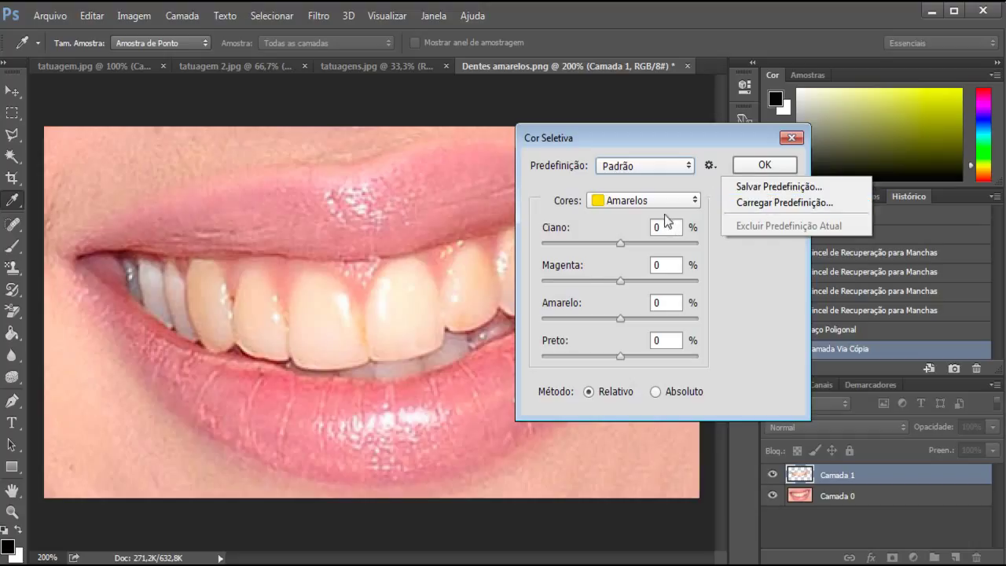
{"action": "left_click", "coordinate": [618, 243]}
Set Yellows' cyan, magenta, yellow and black to -100% using the Relative method.
{"action": "left_click_drag", "start_coordinate": [639, 245], "coordinate": [552, 246]}
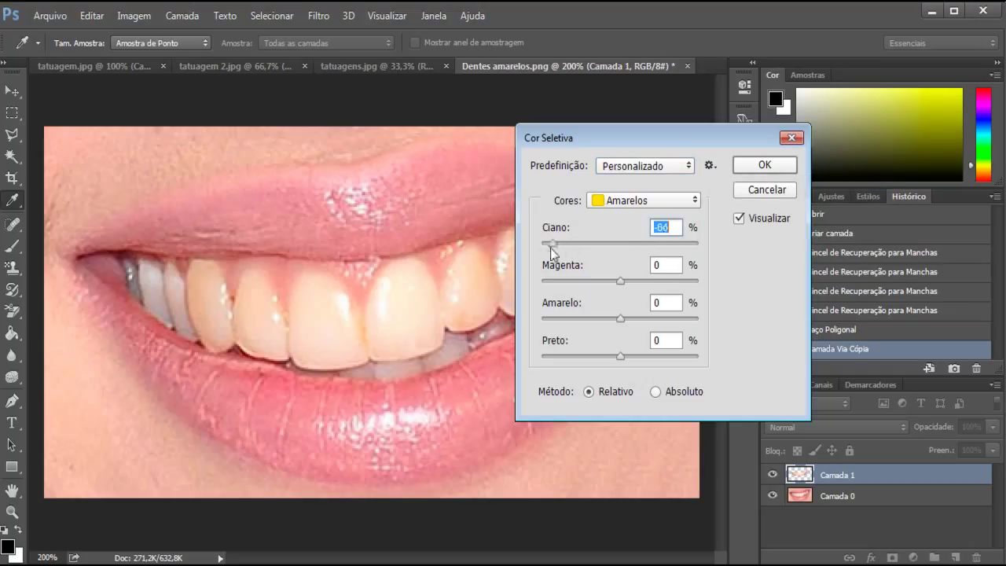
{"action": "left_click_drag", "start_coordinate": [624, 283], "coordinate": [522, 282]}
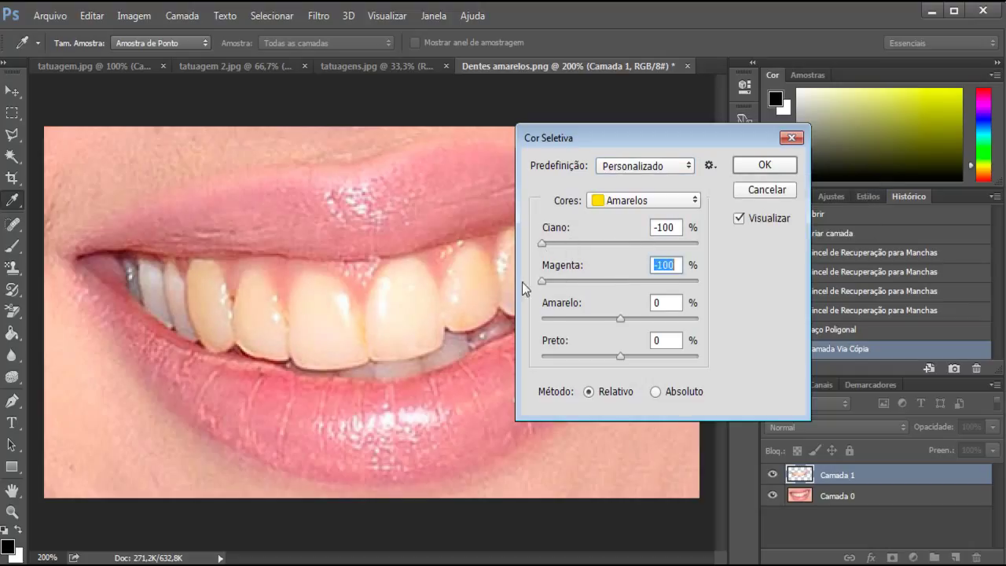
{"action": "left_click_drag", "start_coordinate": [628, 314], "coordinate": [535, 321]}
{"action": "left_click_drag", "start_coordinate": [621, 354], "coordinate": [557, 362]}
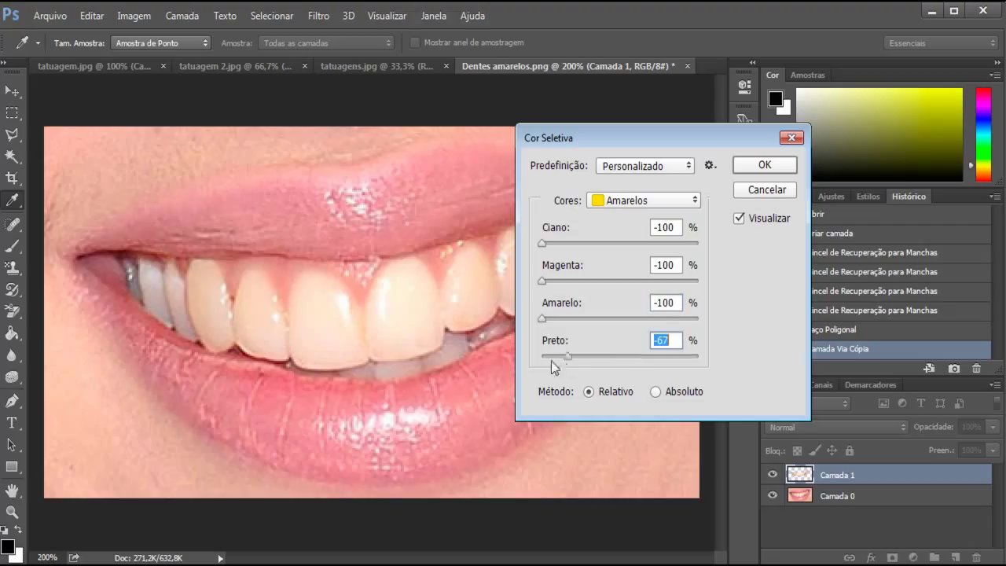
{"action": "mouse_move", "coordinate": [572, 149]}
{"action": "left_mouse_down"}
{"action": "mouse_move", "coordinate": [618, 130]}
{"action": "mouse_move", "coordinate": [600, 120]}
{"action": "left_mouse_up"}
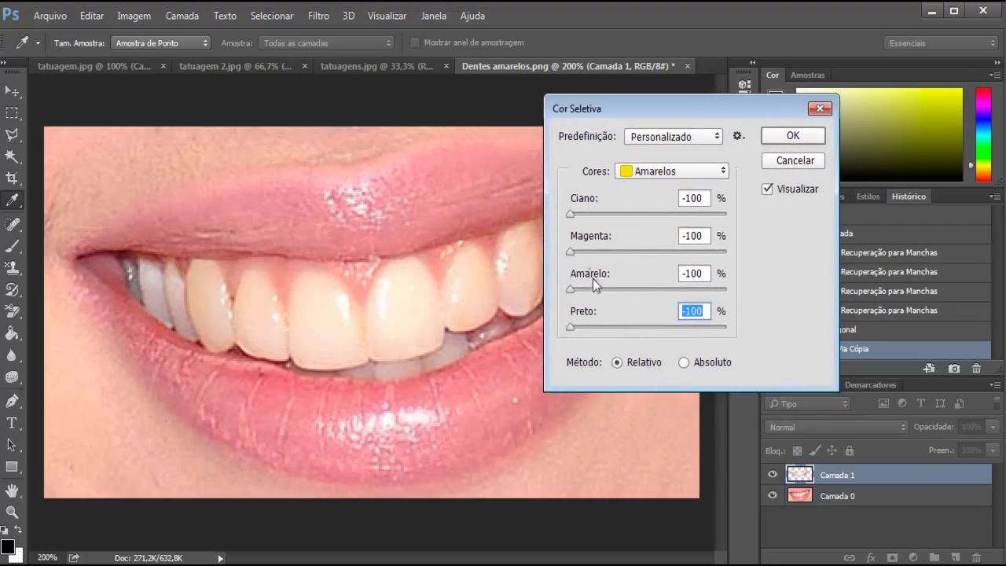
{"action": "left_click", "coordinate": [684, 363]}
{"action": "left_click", "coordinate": [618, 363]}
{"action": "mouse_move", "coordinate": [570, 288]}
{"action": "left_mouse_down"}
{"action": "mouse_move", "coordinate": [734, 290]}
{"action": "mouse_move", "coordinate": [580, 293]}
{"action": "left_mouse_up"}
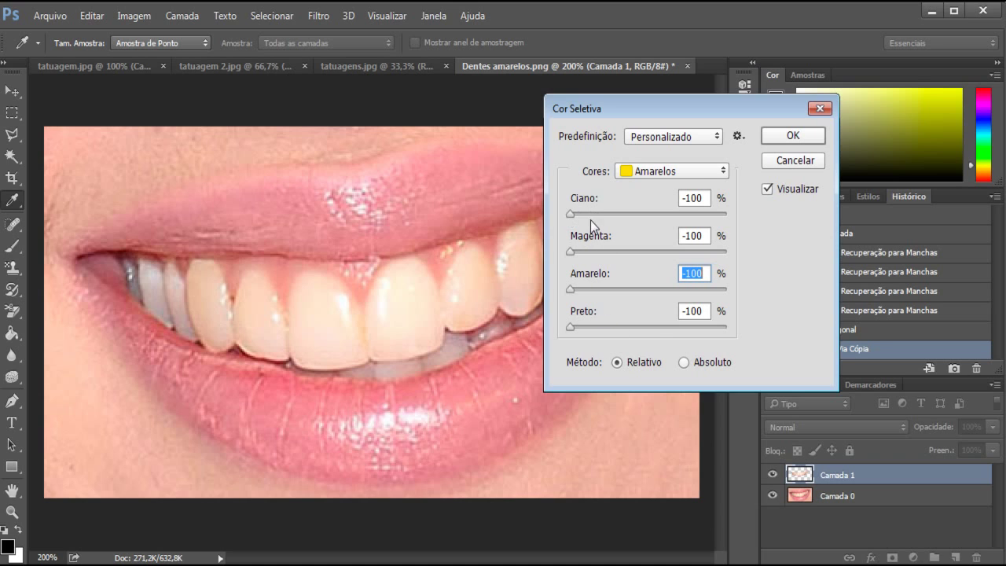
{"action": "left_click", "coordinate": [779, 136]}
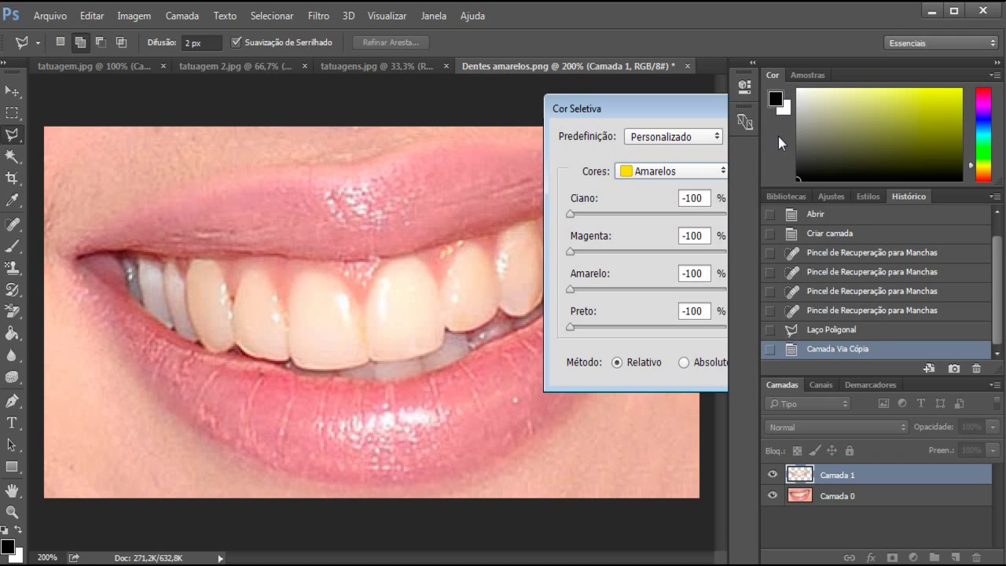
{"action": "left_click", "coordinate": [834, 330]}
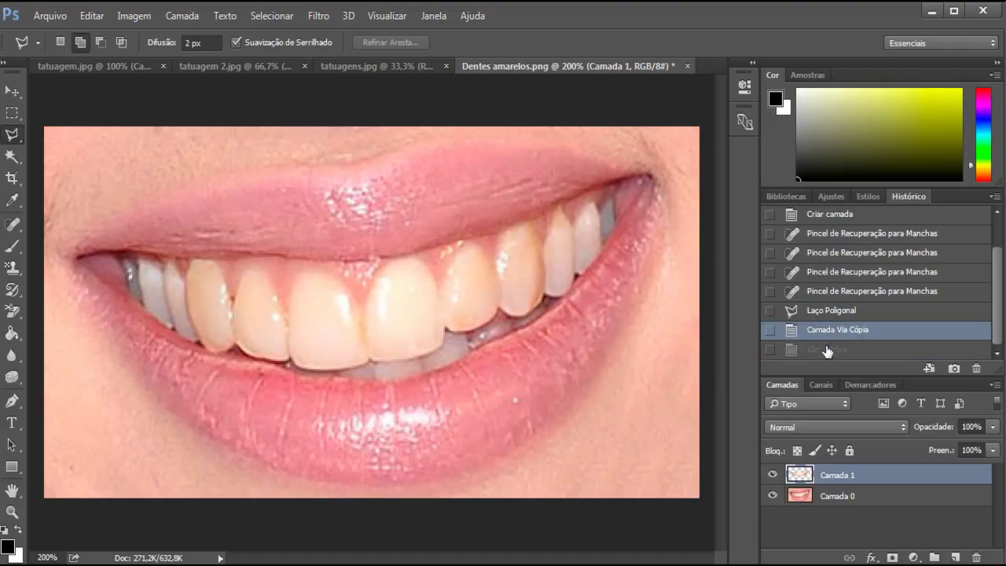
{"action": "left_click", "coordinate": [827, 350]}
{"action": "left_click", "coordinate": [828, 334]}
{"action": "left_click", "coordinate": [827, 352]}
{"action": "left_click", "coordinate": [834, 330]}
{"action": "left_click", "coordinate": [835, 348]}
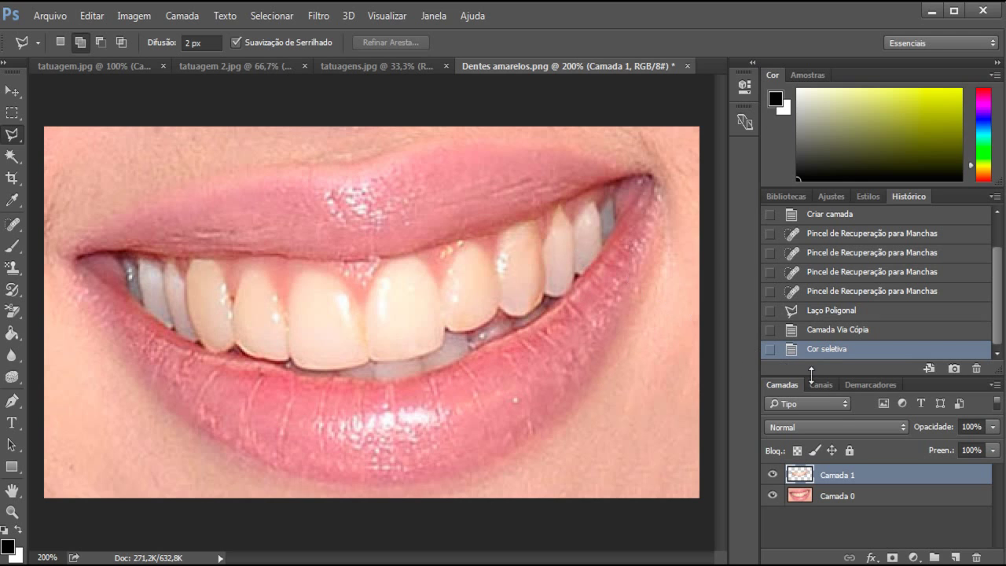
{"action": "left_click", "coordinate": [140, 16]}
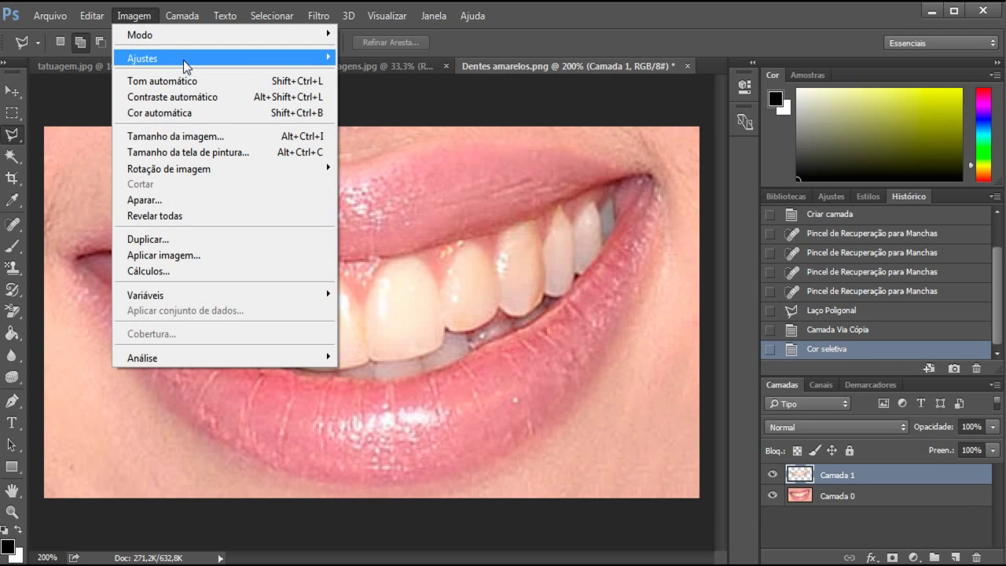
{"action": "mouse_move", "coordinate": [224, 58]}
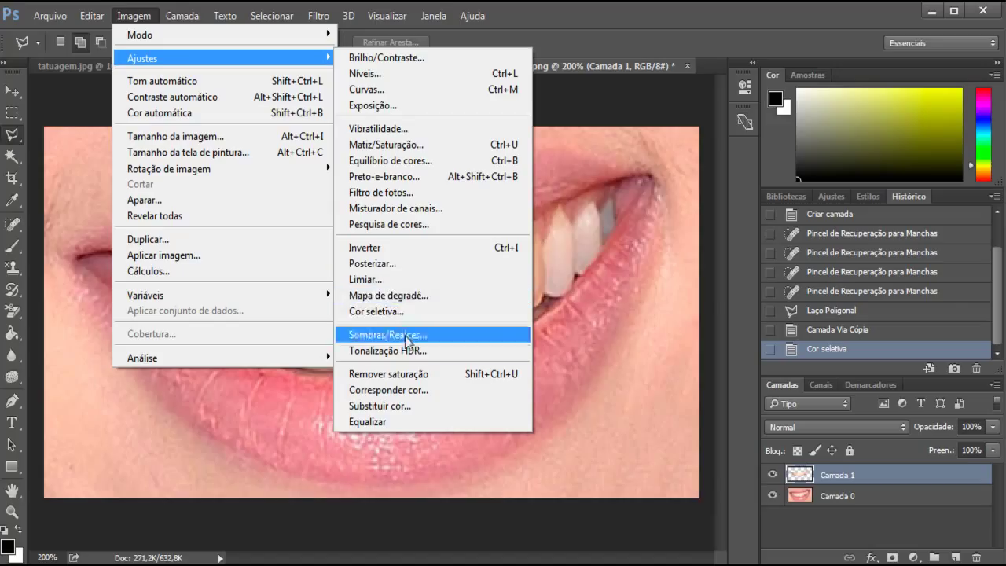
{"action": "left_click", "coordinate": [386, 312]}
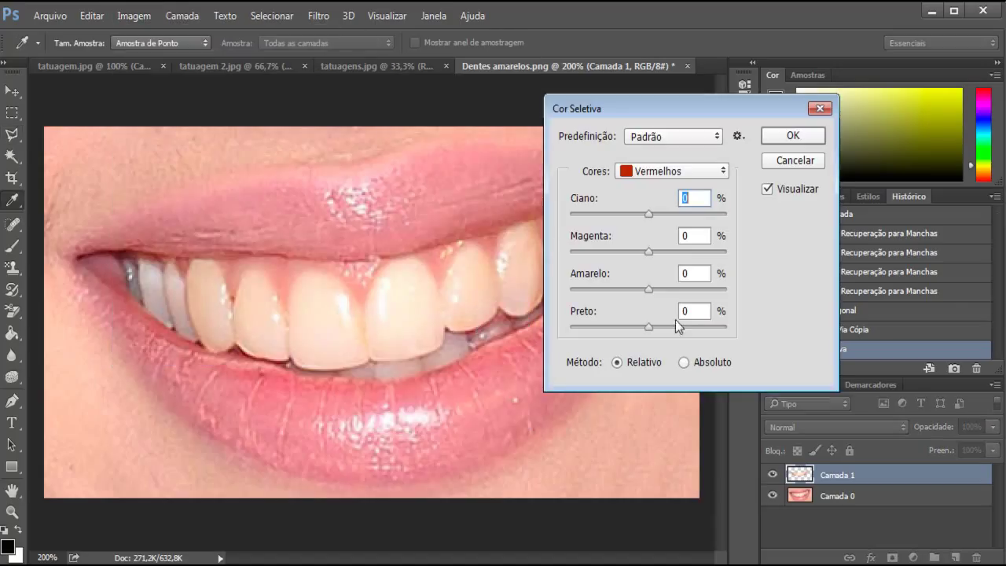
{"action": "left_click", "coordinate": [794, 160]}
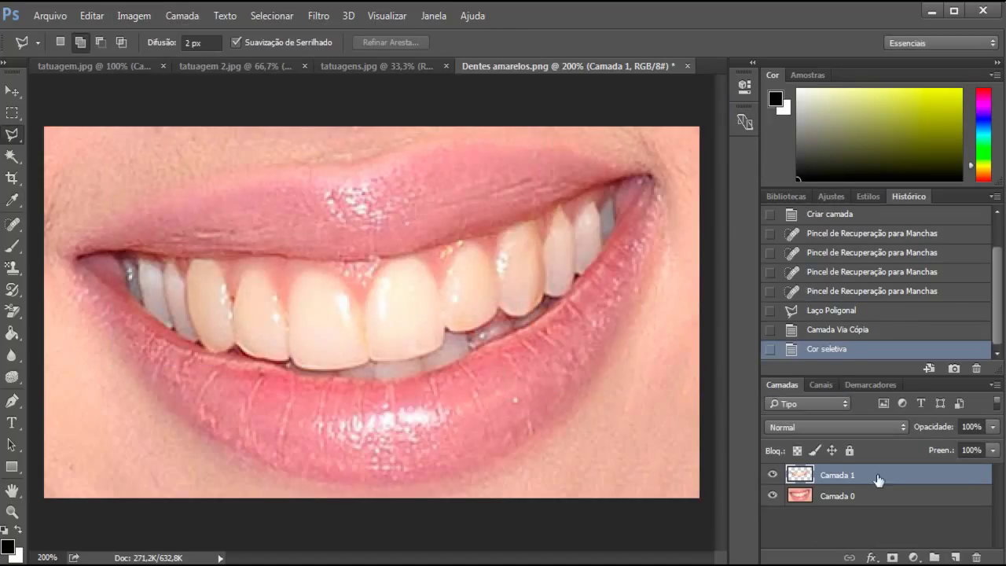
Load Camada 1's teeth outline as a selection.
{"action": "left_click", "coordinate": [804, 476], "text": "ctrl"}
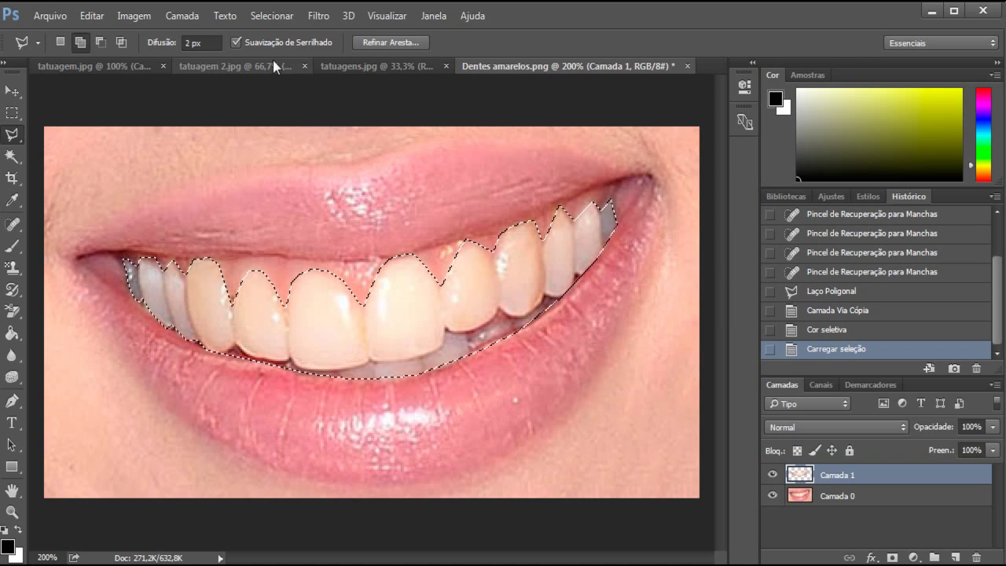
{"action": "left_click", "coordinate": [133, 16]}
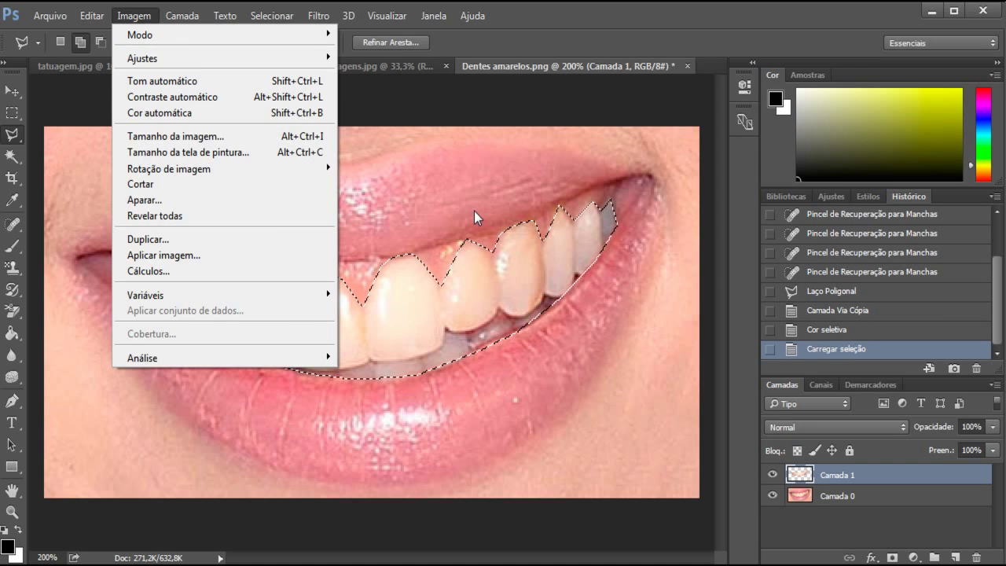
{"action": "left_click", "coordinate": [390, 165]}
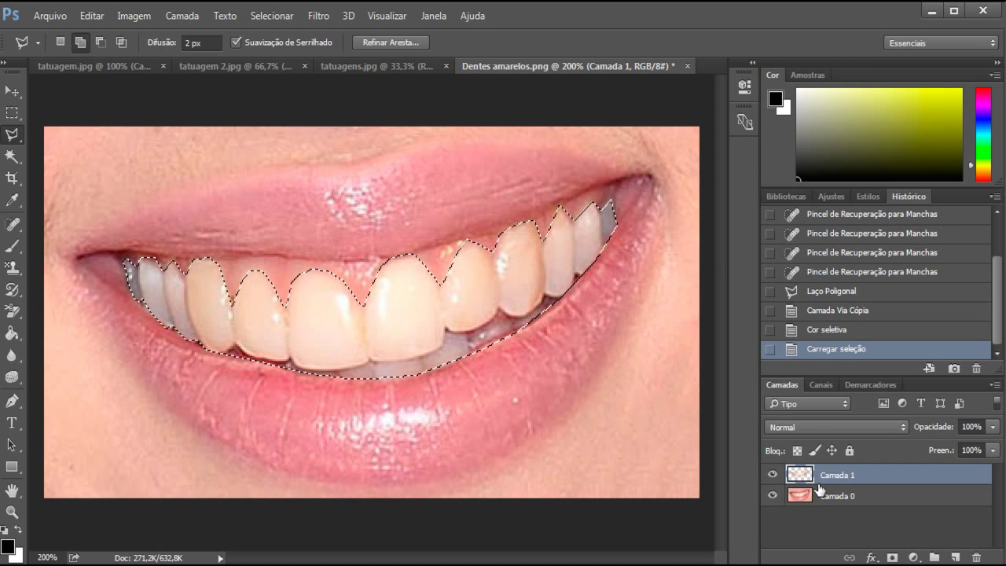
{"action": "key", "text": "ctrl+d"}
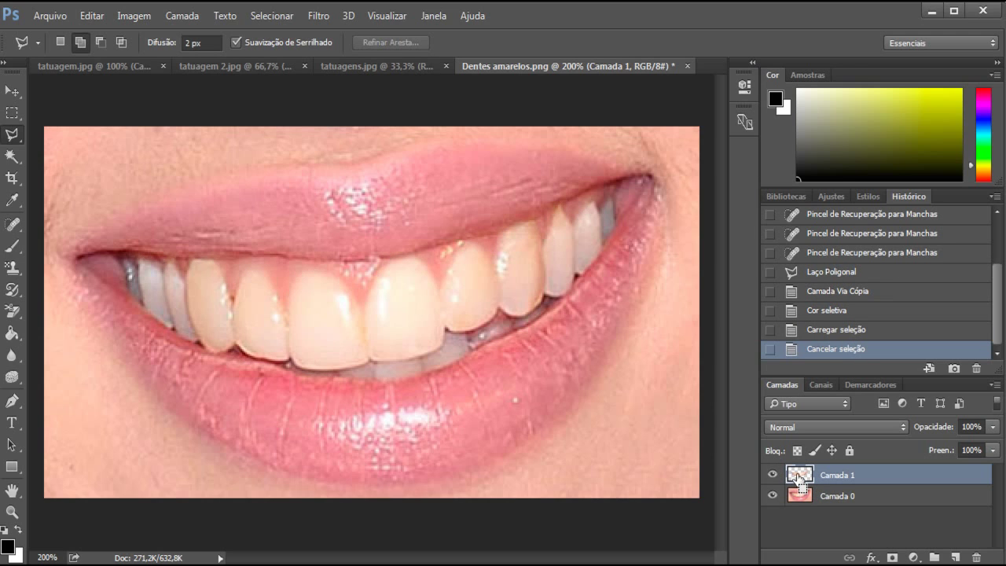
{"action": "left_click", "coordinate": [800, 476], "text": "ctrl"}
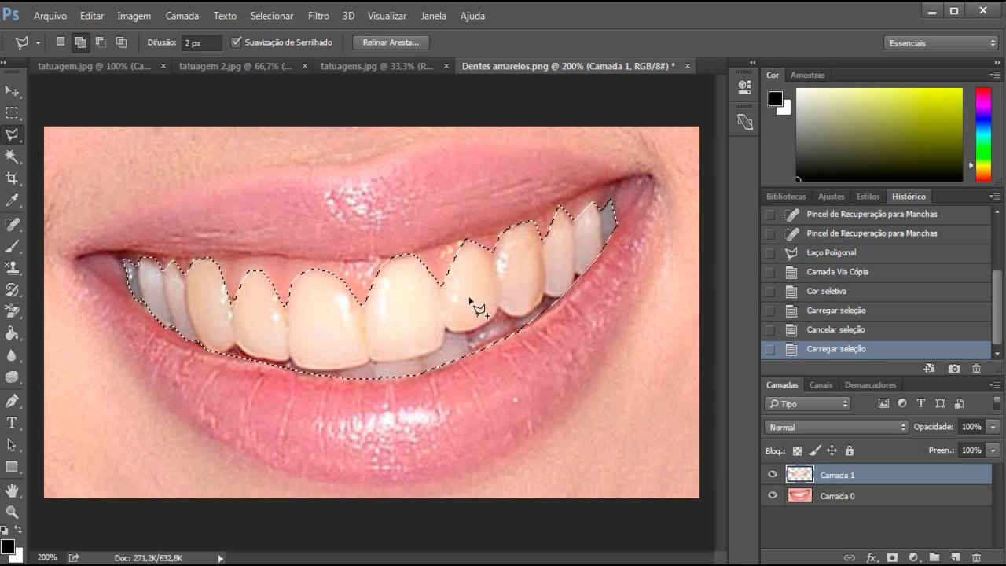
Open Selective Color with Amarelos as the colour range.
{"action": "left_click", "coordinate": [134, 15]}
{"action": "mouse_move", "coordinate": [224, 58]}
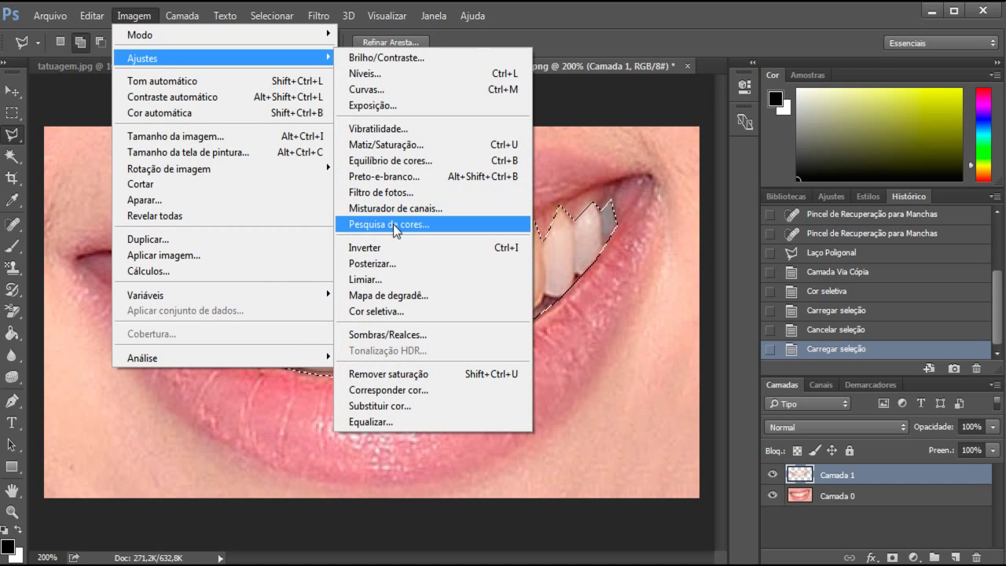
{"action": "left_click", "coordinate": [401, 312]}
{"action": "left_click", "coordinate": [668, 170]}
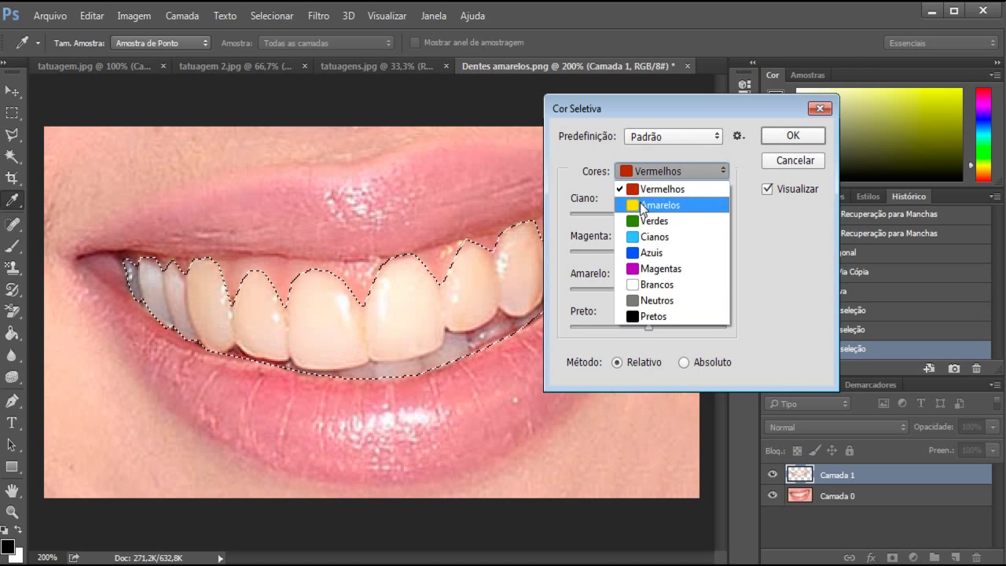
{"action": "left_click", "coordinate": [643, 206]}
Set Yellows' cyan, magenta, yellow and black to -100, apply, and deselect.
{"action": "left_click_drag", "start_coordinate": [649, 289], "coordinate": [564, 295]}
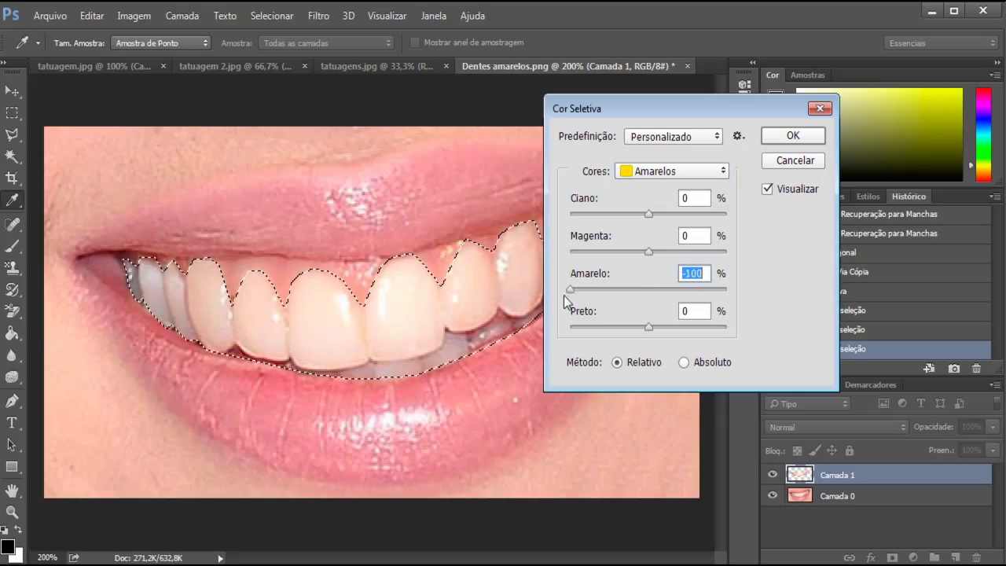
{"action": "left_click_drag", "start_coordinate": [624, 298], "coordinate": [463, 293]}
{"action": "left_click_drag", "start_coordinate": [649, 251], "coordinate": [570, 251]}
{"action": "left_click_drag", "start_coordinate": [649, 213], "coordinate": [570, 214]}
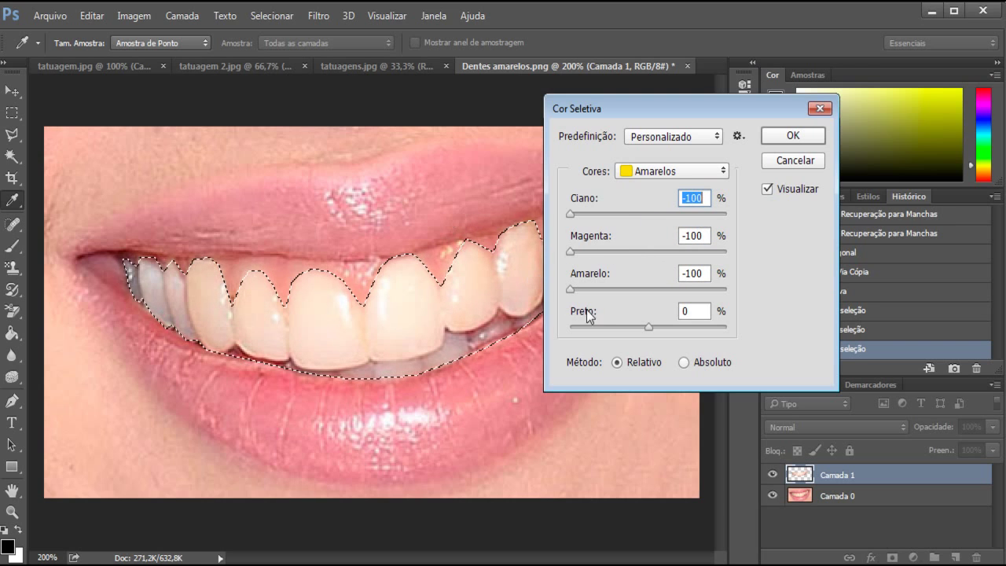
{"action": "left_click", "coordinate": [648, 327]}
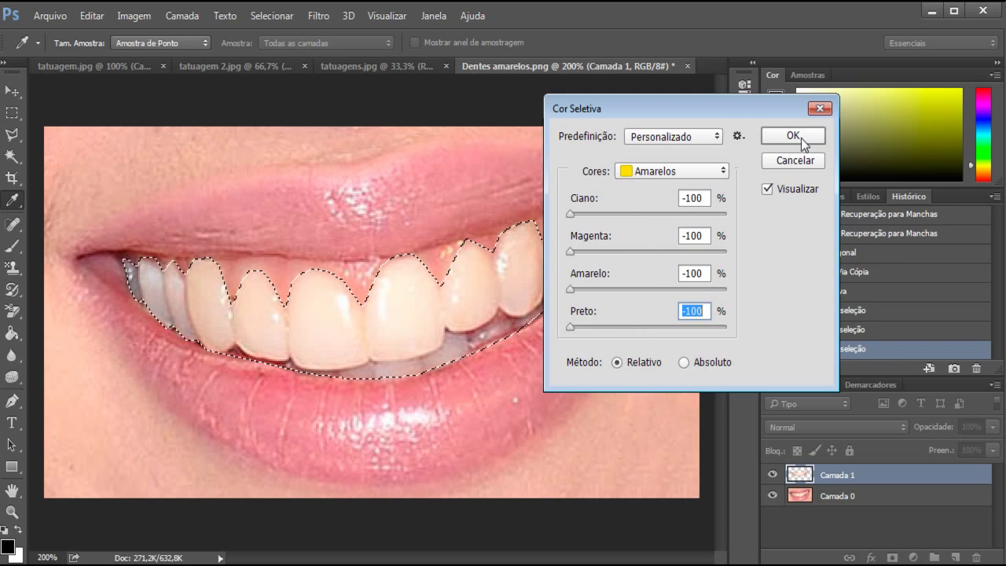
{"action": "left_click", "coordinate": [800, 138]}
{"action": "key", "text": "ctrl+d"}
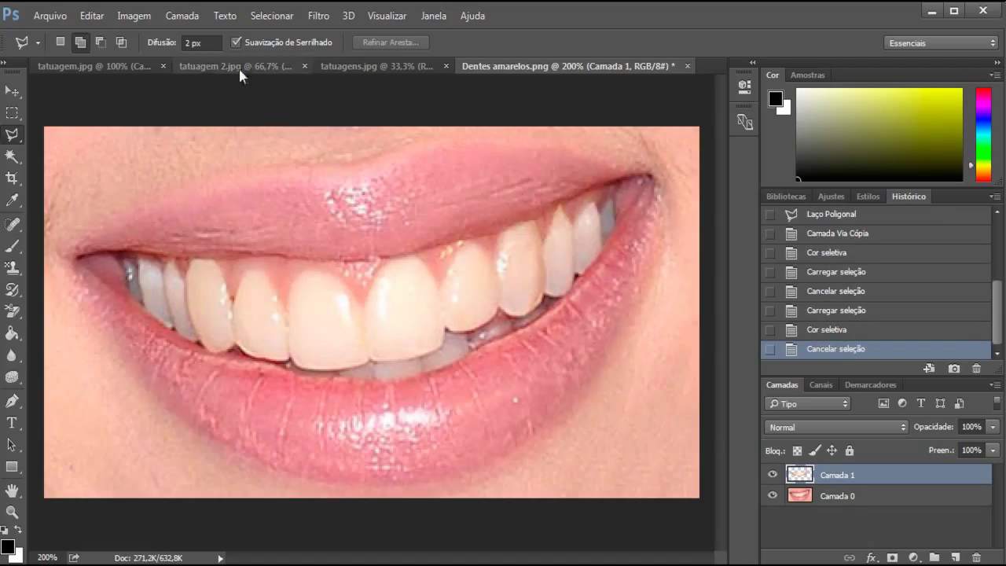
Open Selective Color with Vermelhos as the colour range.
{"action": "left_click", "coordinate": [146, 21]}
{"action": "mouse_move", "coordinate": [224, 58]}
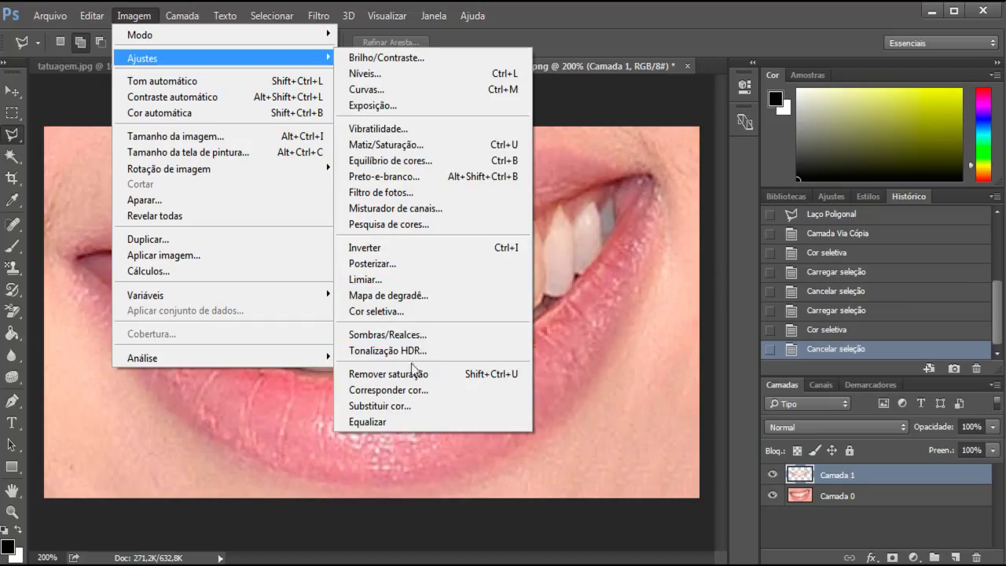
{"action": "left_click", "coordinate": [403, 312]}
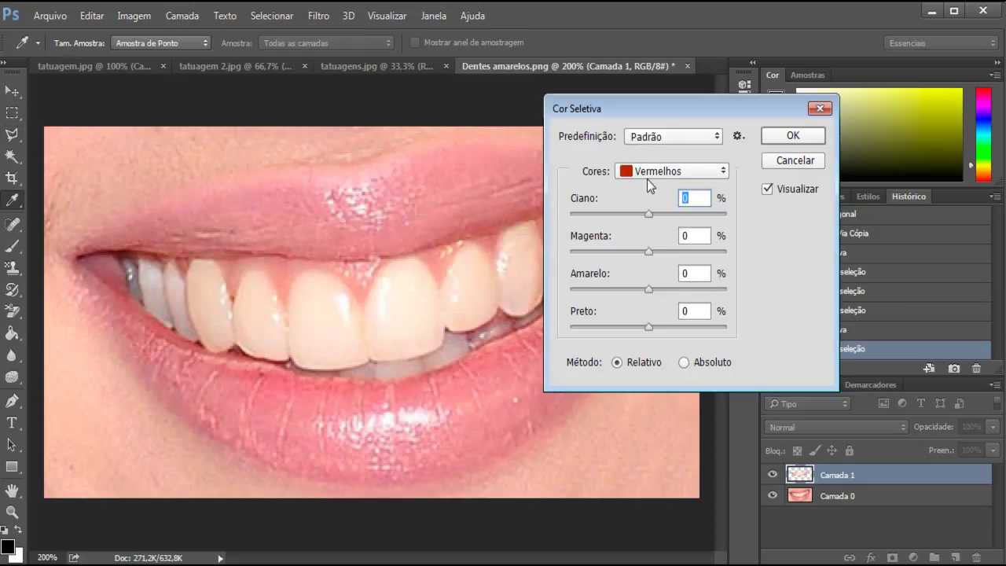
{"action": "left_click", "coordinate": [649, 173]}
{"action": "left_click", "coordinate": [653, 206]}
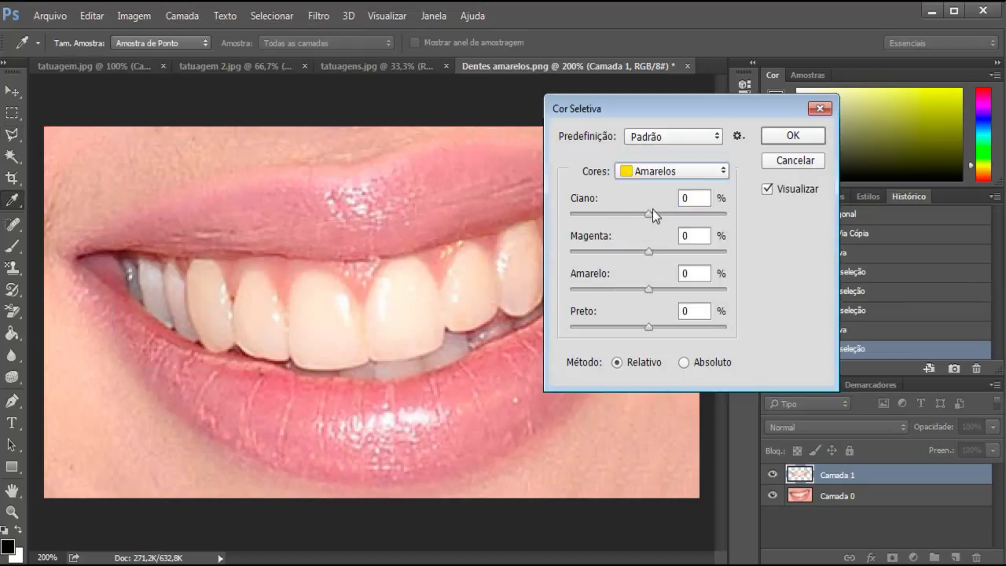
{"action": "left_click", "coordinate": [649, 172]}
{"action": "left_click", "coordinate": [648, 189]}
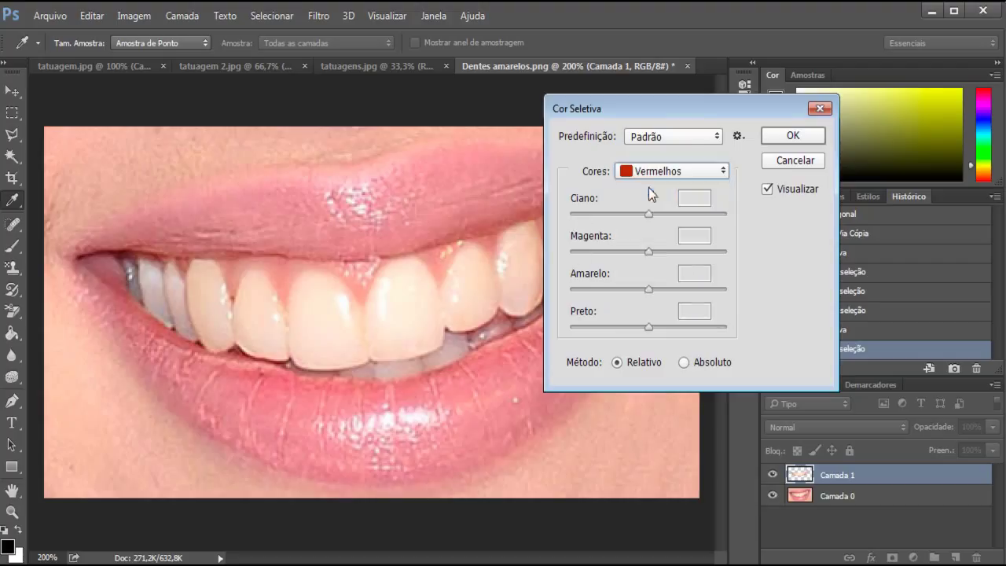
Set Reds' yellow, magenta, cyan and black to -100 and apply to Camada 1.
{"action": "left_click_drag", "start_coordinate": [651, 288], "coordinate": [528, 296]}
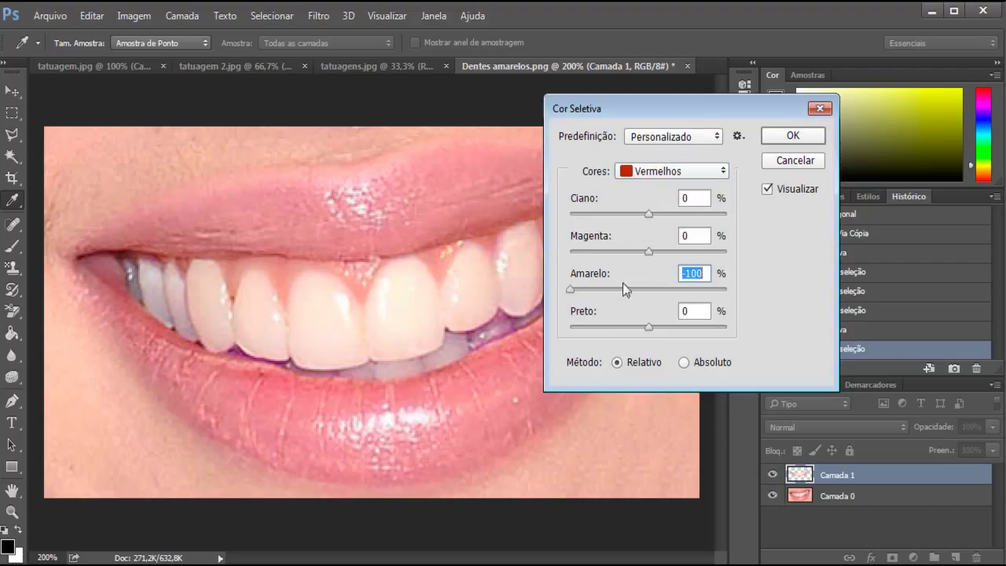
{"action": "left_click_drag", "start_coordinate": [652, 250], "coordinate": [526, 269]}
{"action": "left_click_drag", "start_coordinate": [649, 213], "coordinate": [542, 236]}
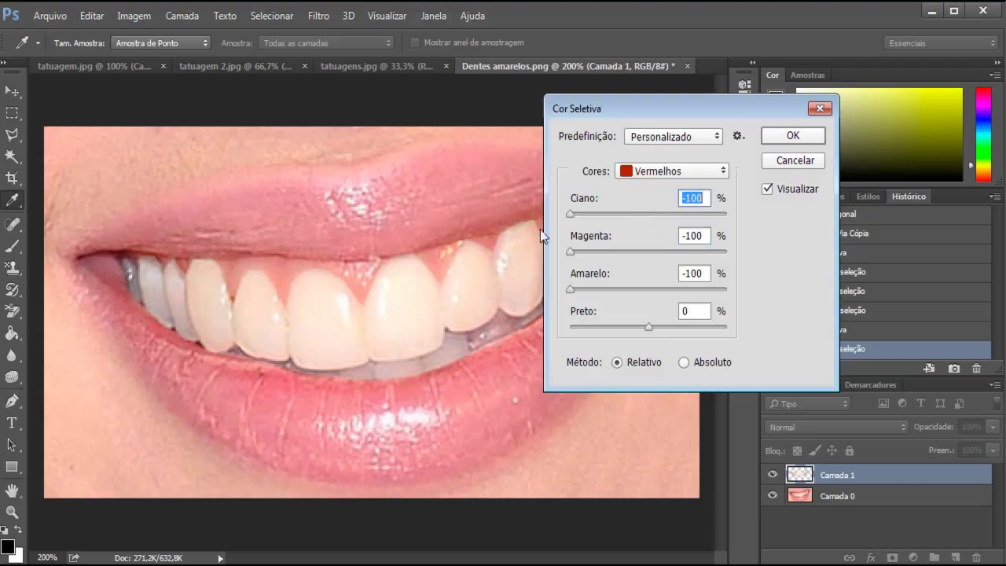
{"action": "left_click_drag", "start_coordinate": [649, 327], "coordinate": [548, 333]}
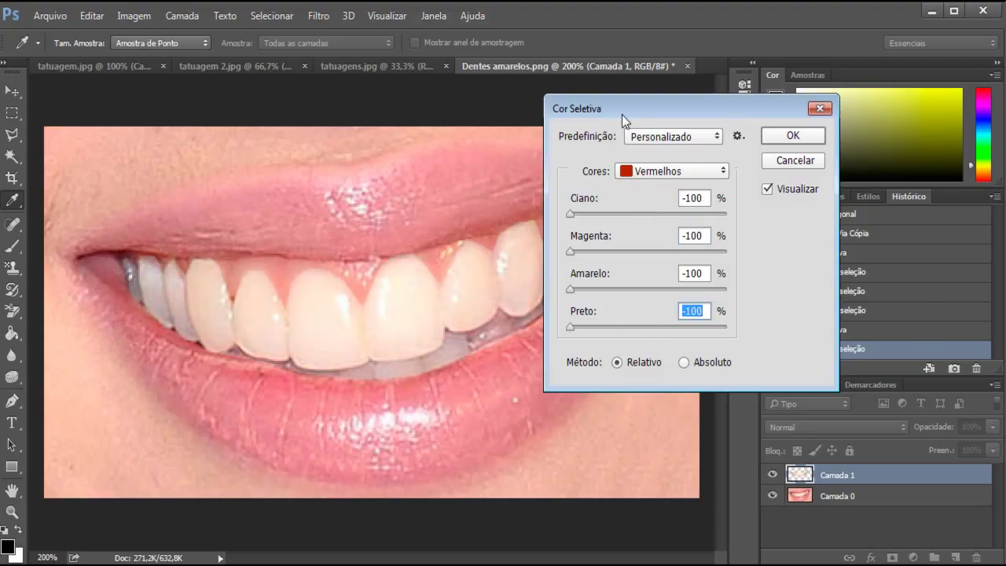
{"action": "mouse_move", "coordinate": [622, 114]}
{"action": "left_mouse_down"}
{"action": "mouse_move", "coordinate": [699, 113]}
{"action": "mouse_move", "coordinate": [649, 119]}
{"action": "left_mouse_up"}
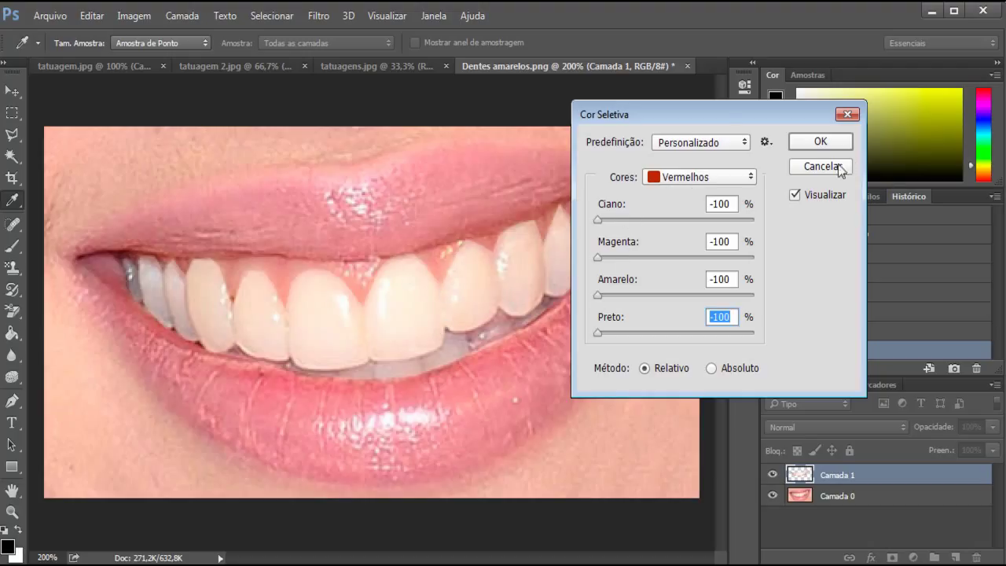
{"action": "left_click", "coordinate": [817, 142]}
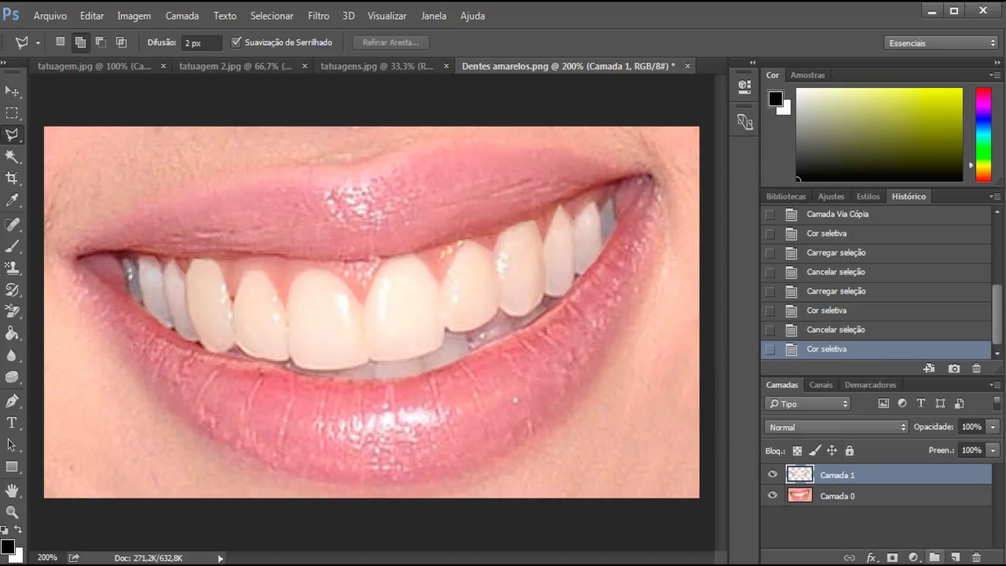